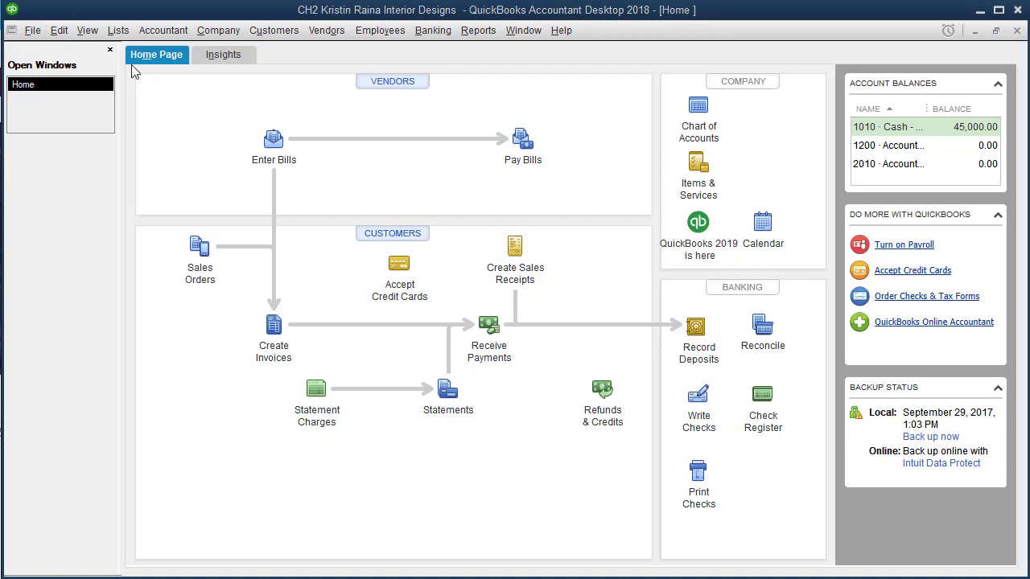
- Close the current company file and open the sample product-based business, accepting the company file update and the sample file notice
left_click(34, 36)
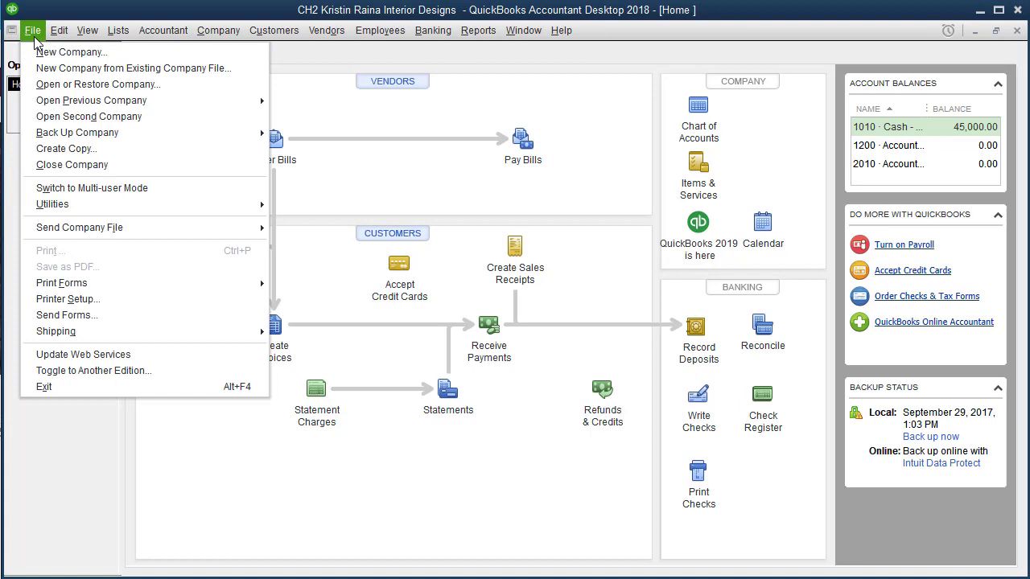
left_click(78, 165)
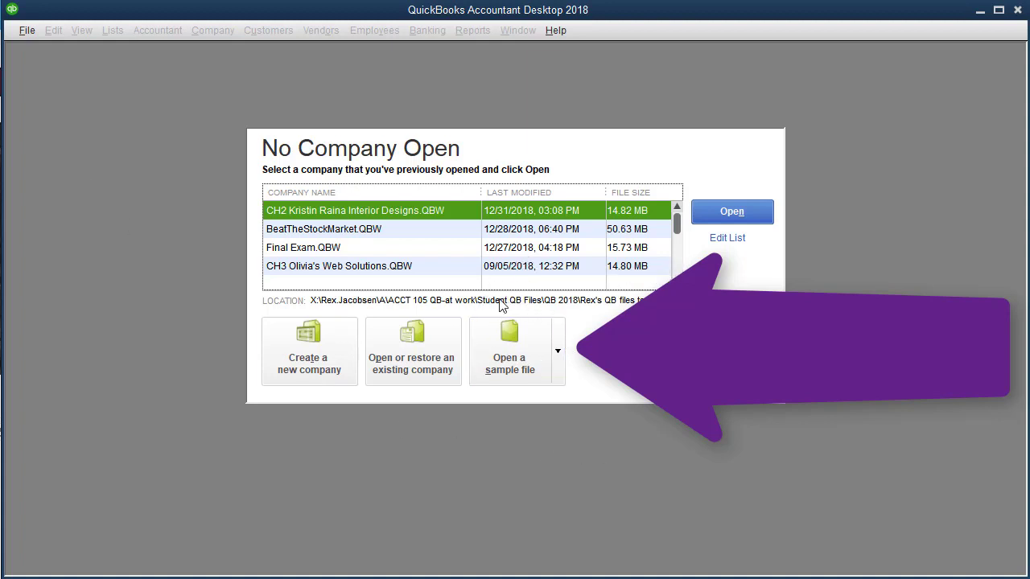
left_click(561, 349)
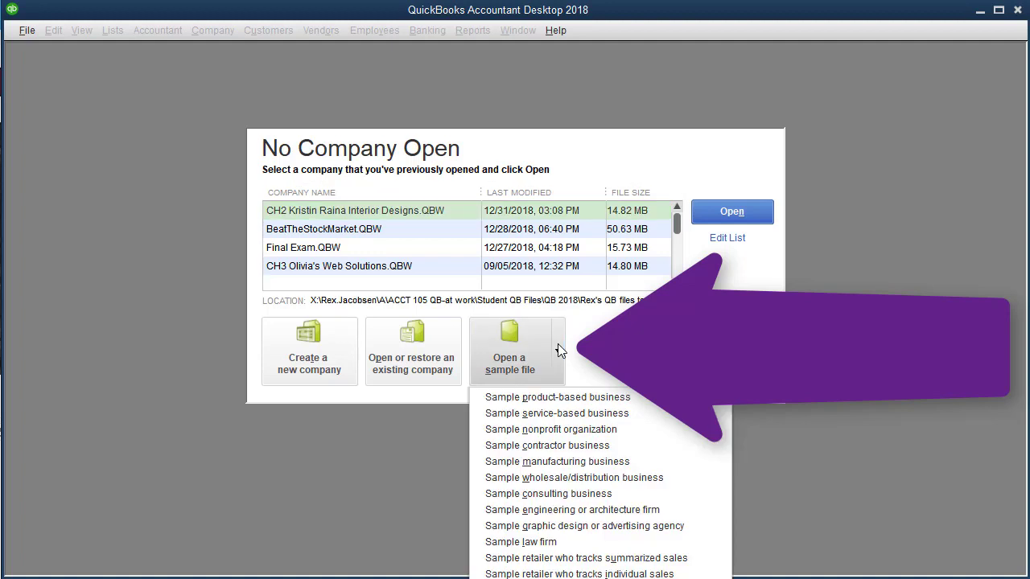
left_click(558, 398)
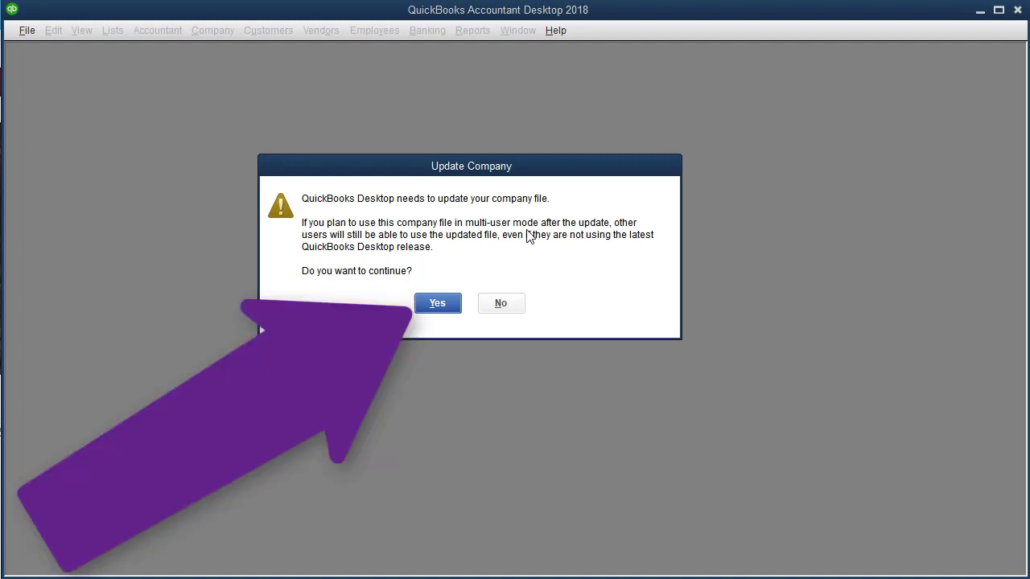
left_click(436, 307)
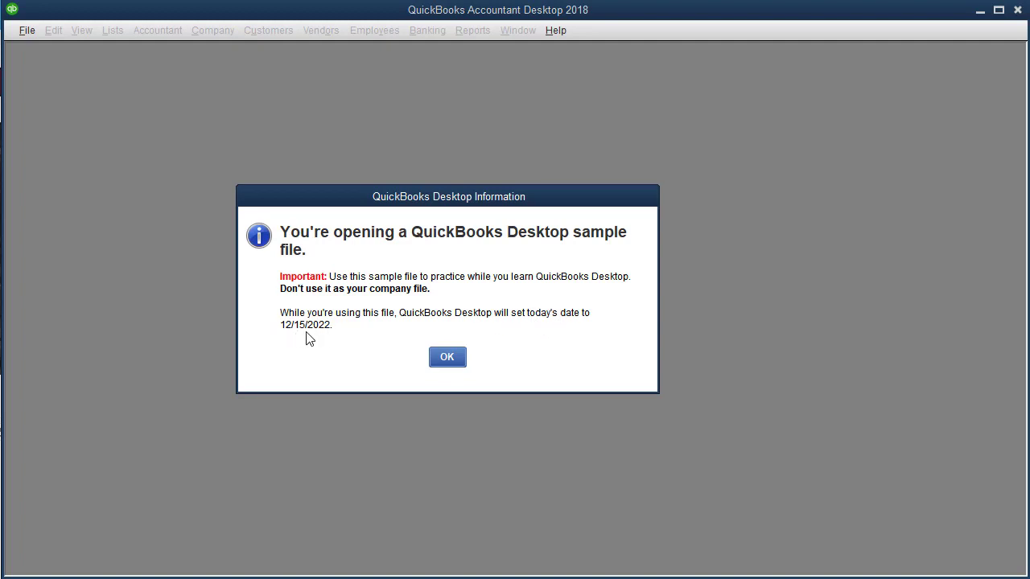
left_click(443, 359)
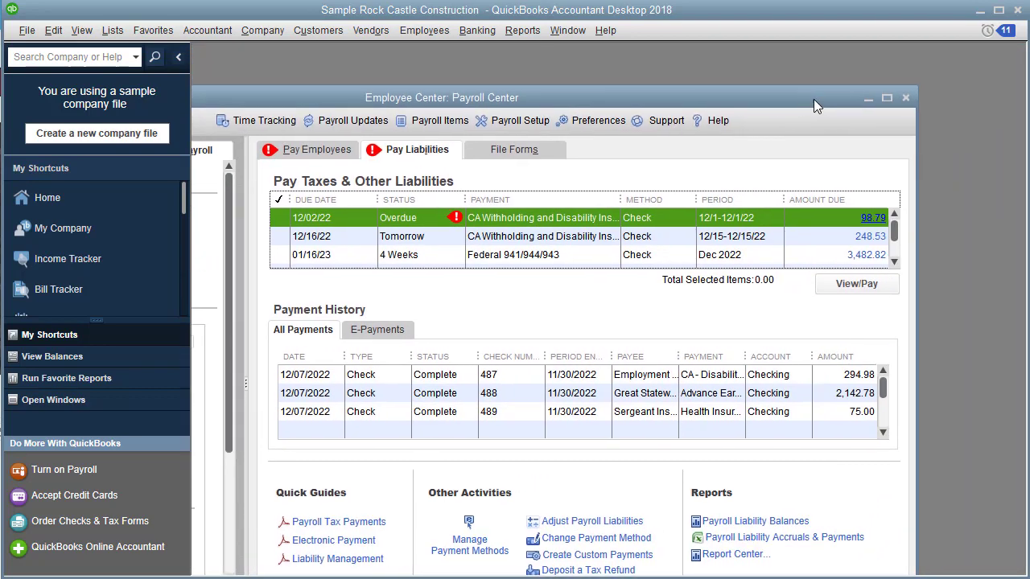
- Close the Payroll Center, hide the icon bar and show the open window list
key("Escape")
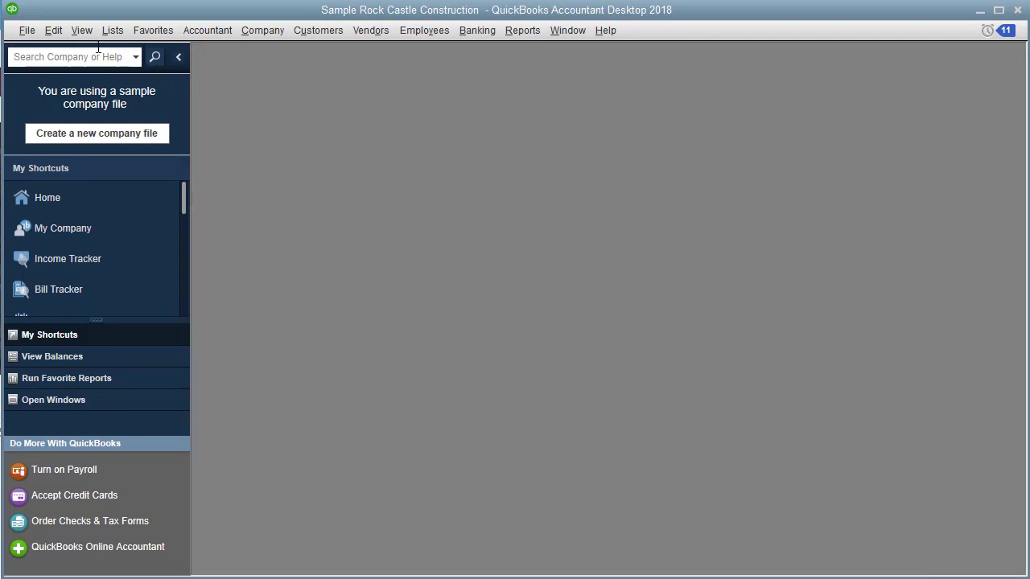
left_click(78, 31)
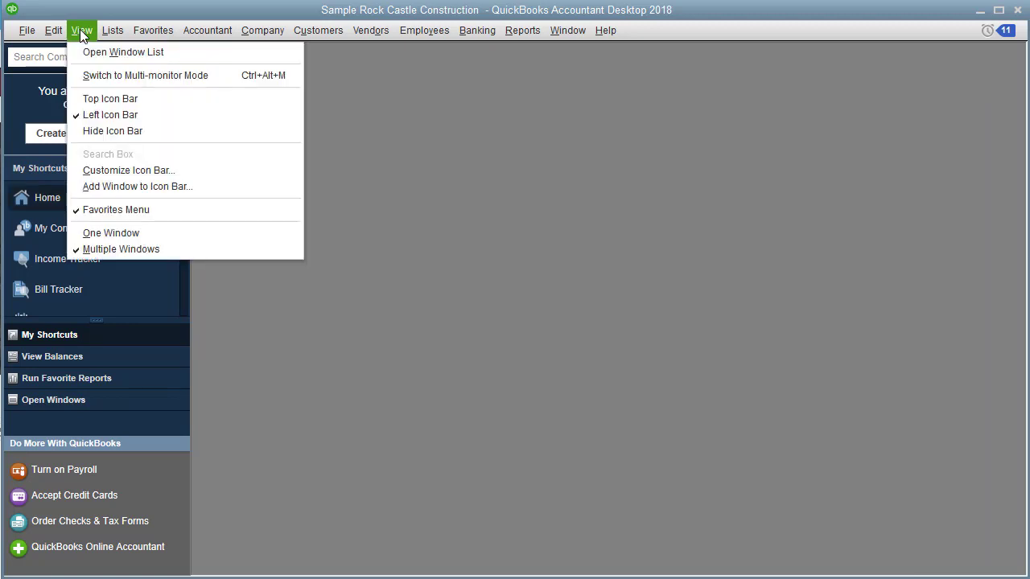
left_click(91, 133)
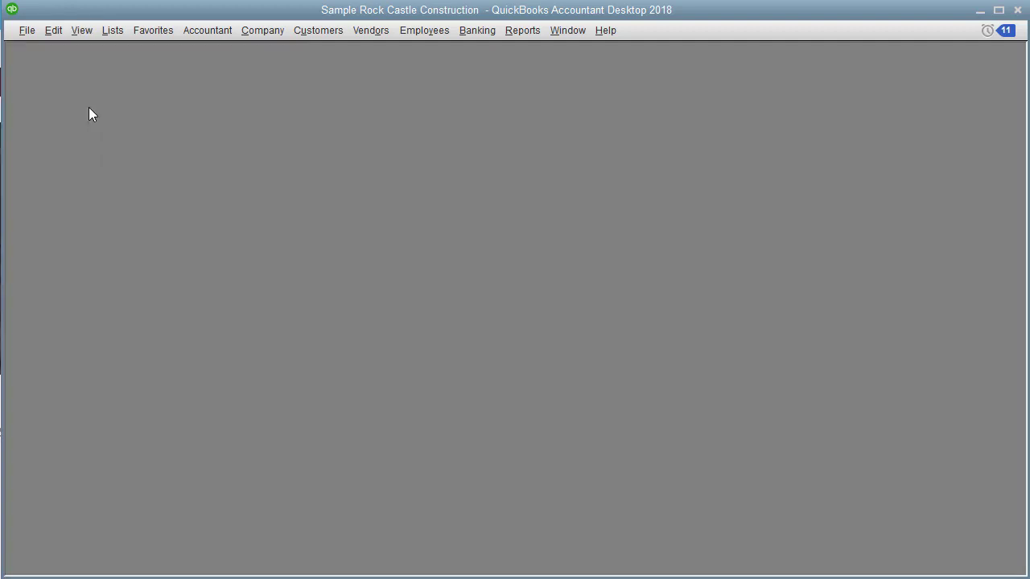
left_click(83, 38)
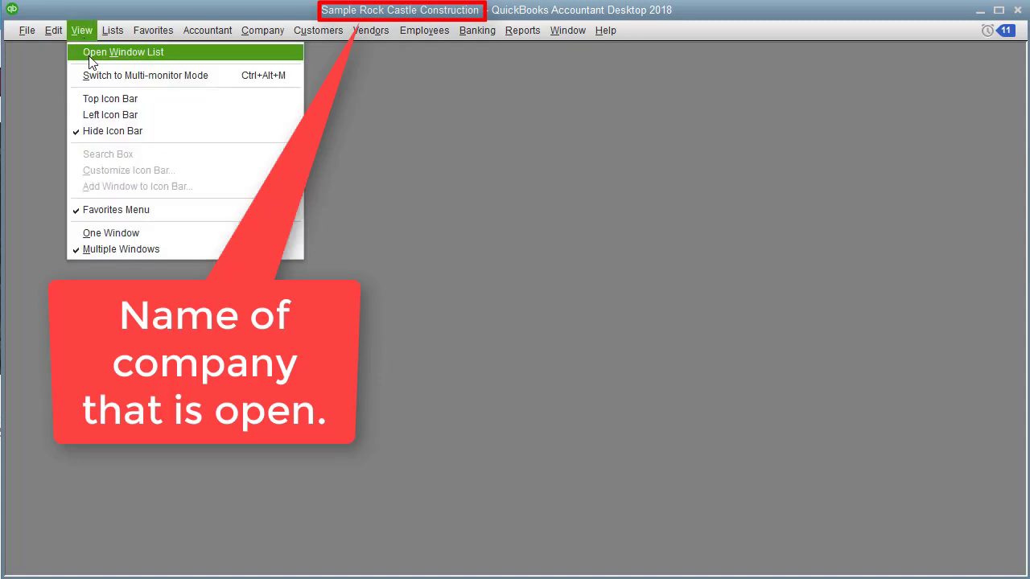
left_click(91, 53)
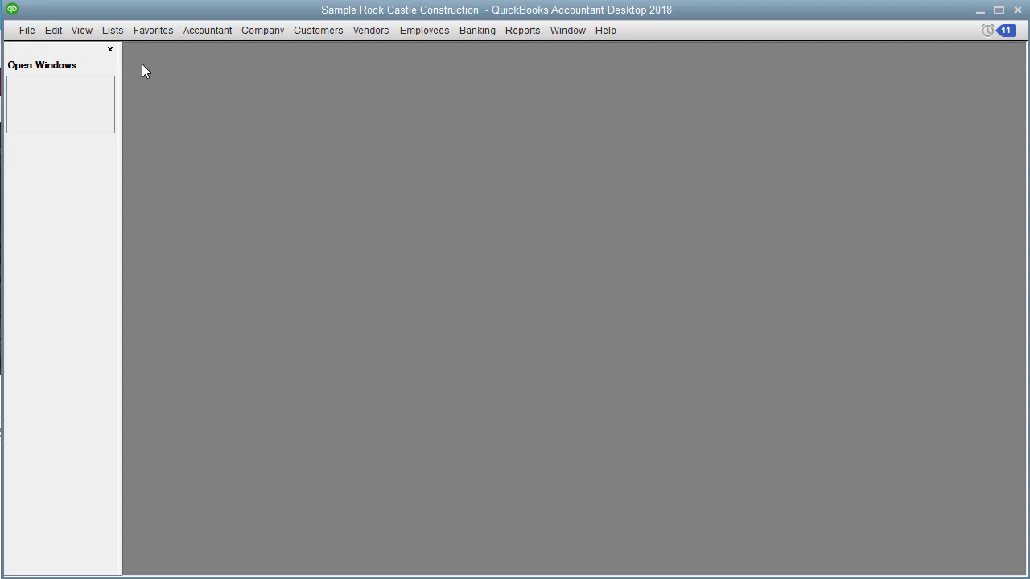
- Open the company Home Page and maximize its window
left_click(260, 35)
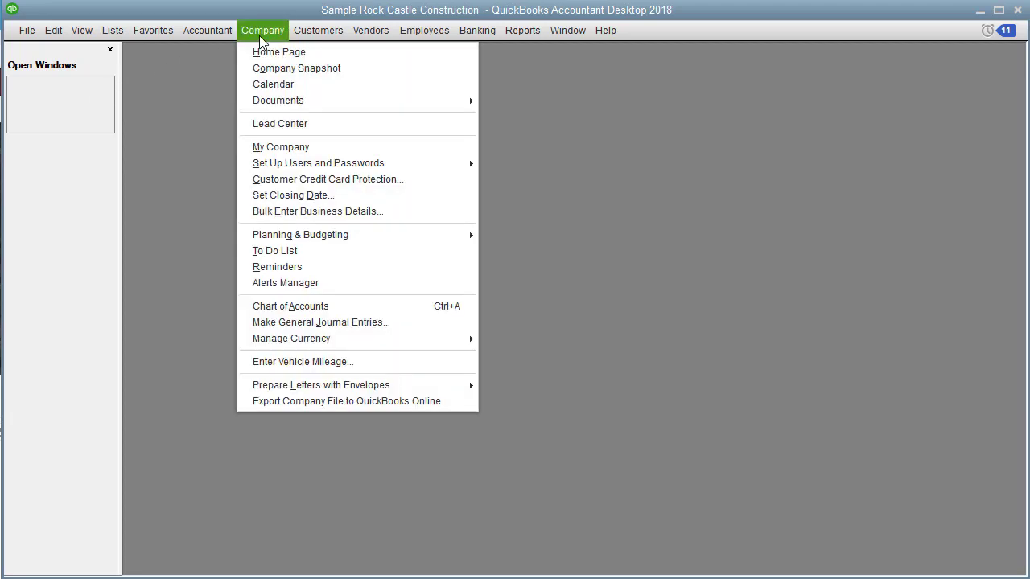
left_click(271, 53)
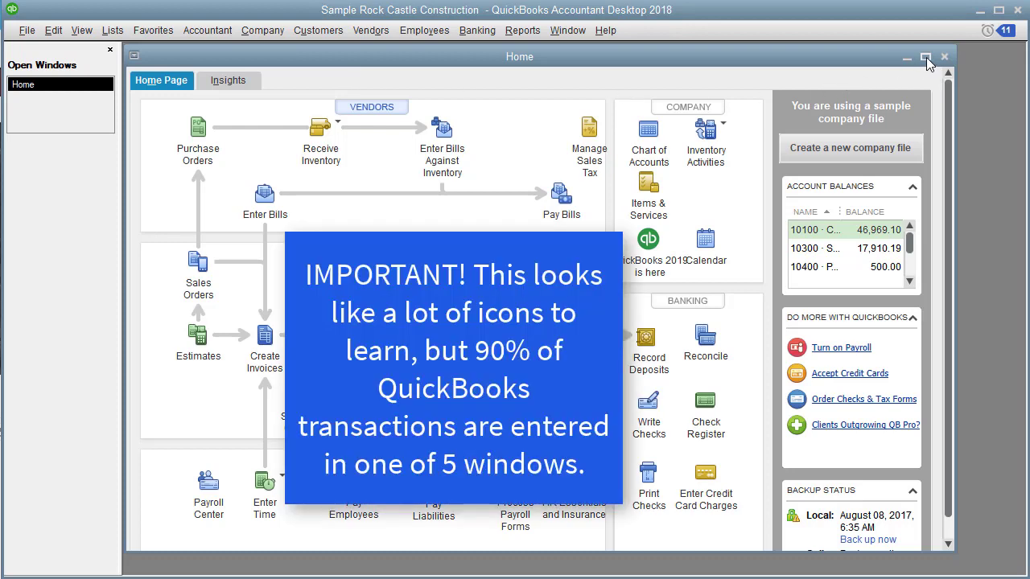
left_click(925, 58)
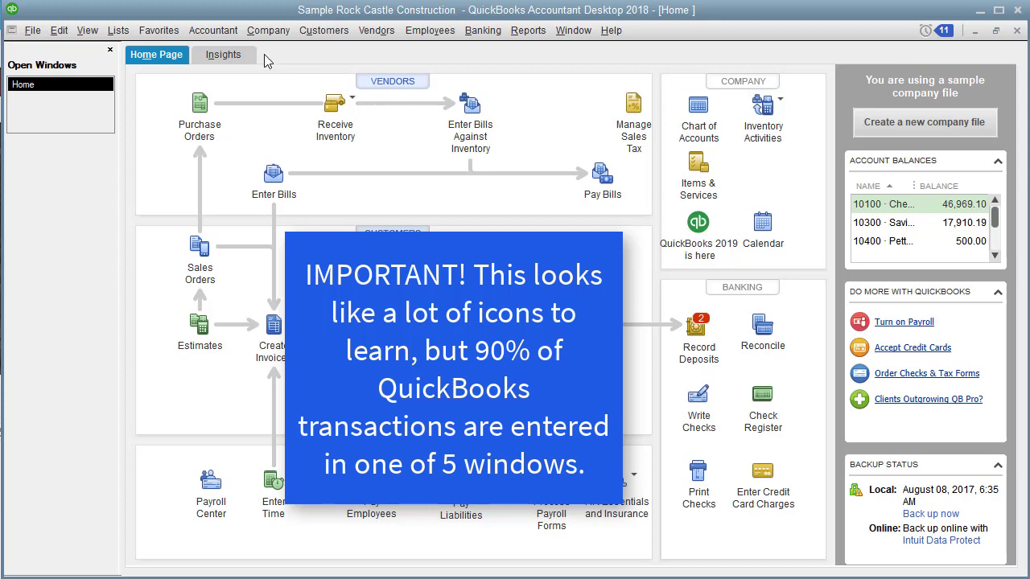
- Open the Make General Journal Entries window, switch to the Home window and return to the journal entry
left_click(269, 32)
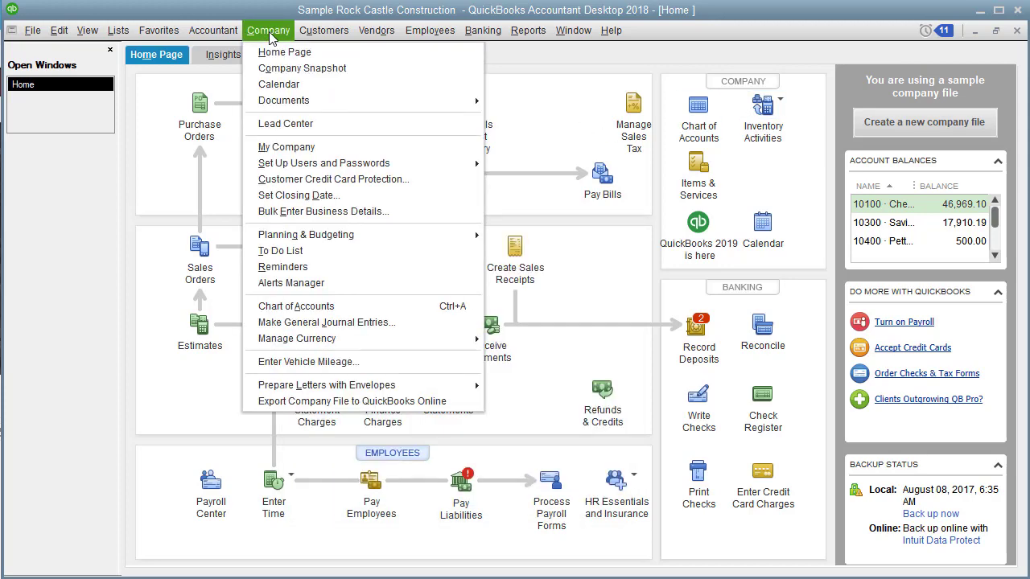
left_click(313, 324)
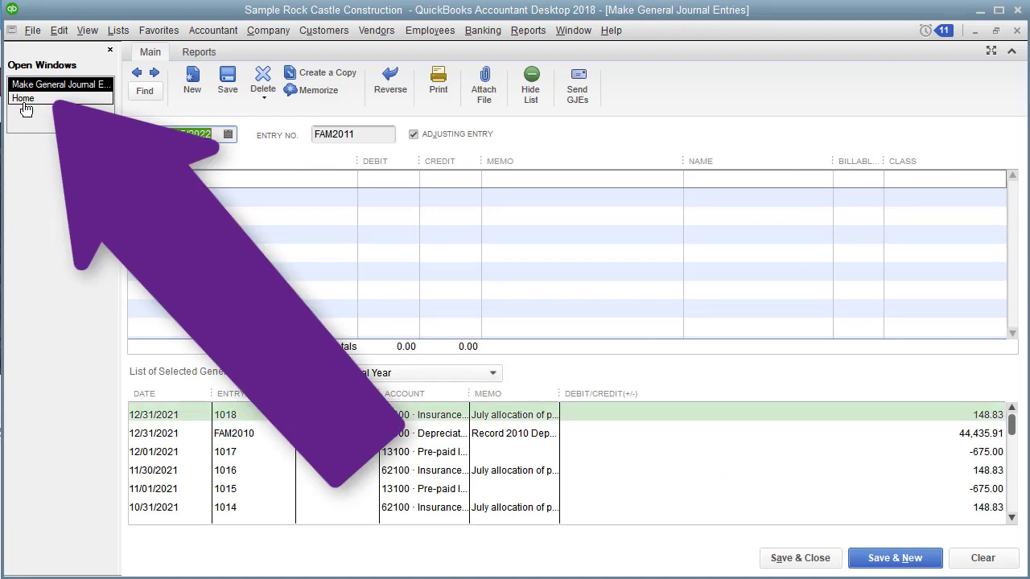
left_click(23, 99)
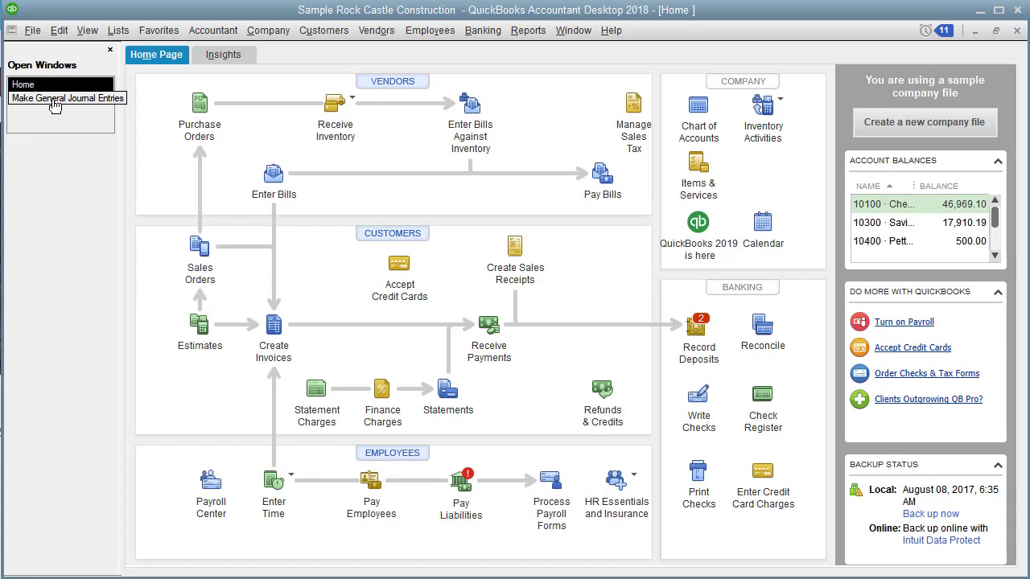
left_click(54, 100)
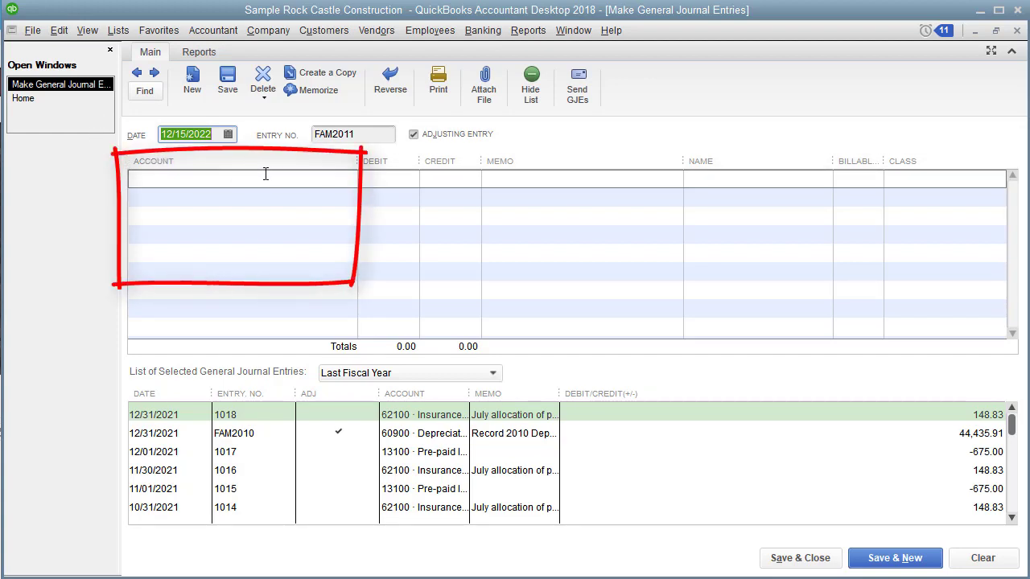
- View the accounts available for the first line of the journal entry, leaving the account blank
left_click(344, 178)
left_click(347, 179)
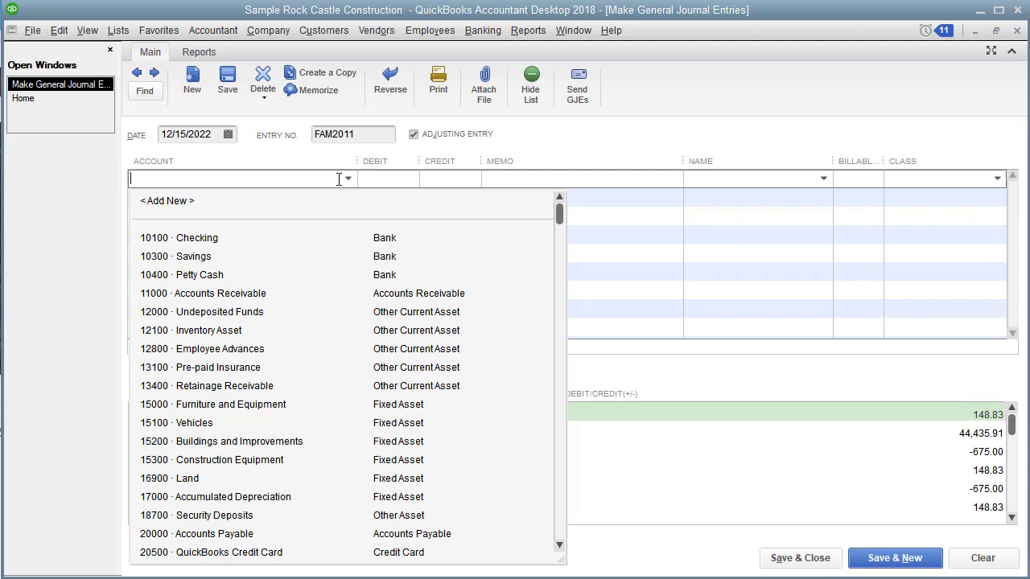
left_click(348, 179)
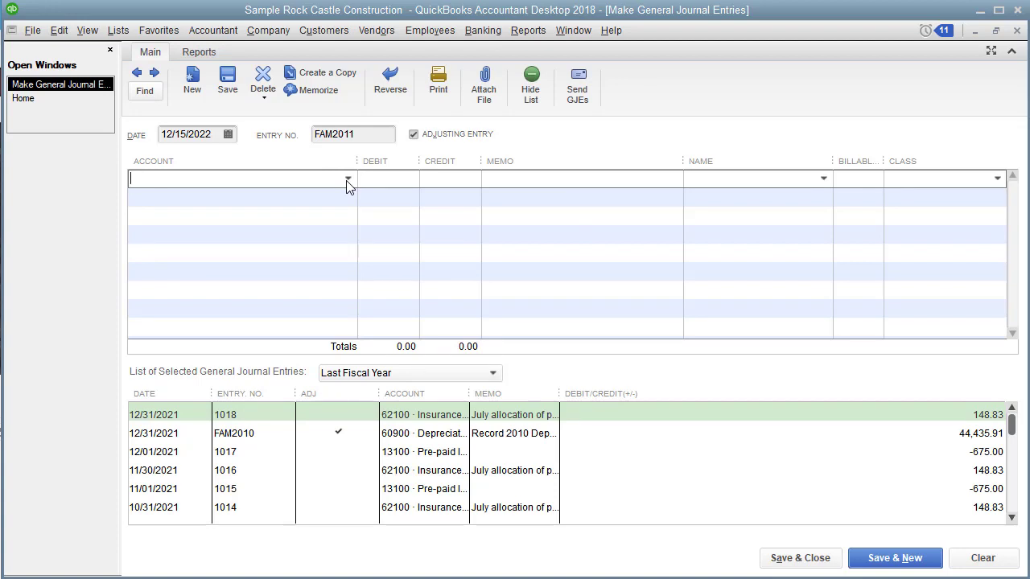
- Open the Chart of Accounts from the Home Page and skim the list of accounts, returning to its beginning
left_click(118, 32)
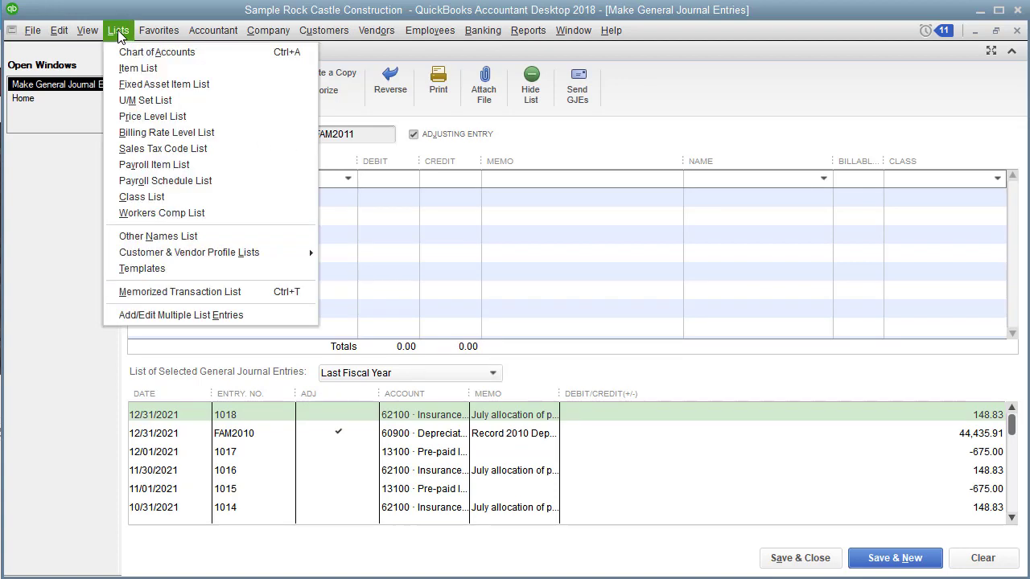
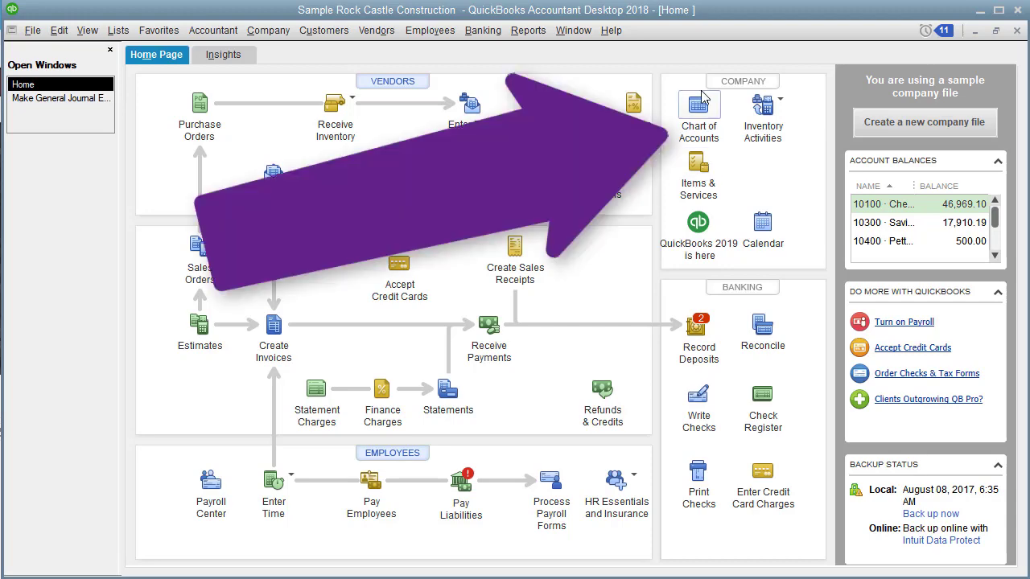
left_click(700, 115)
scroll(614, 202, "down", 4)
scroll(474, 316, "down", 14)
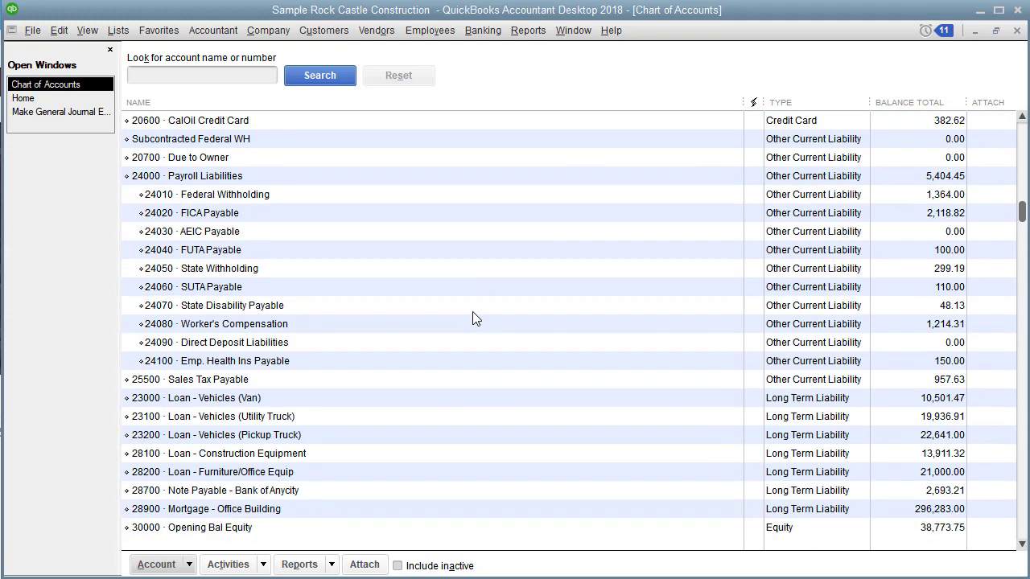
scroll(474, 319, "down", 10)
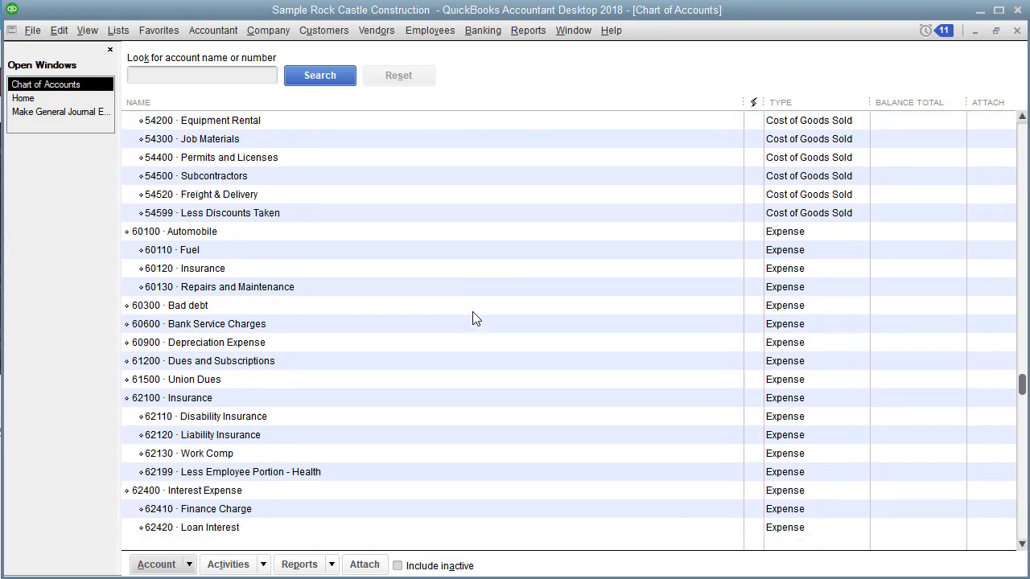
scroll(474, 319, "down", 3)
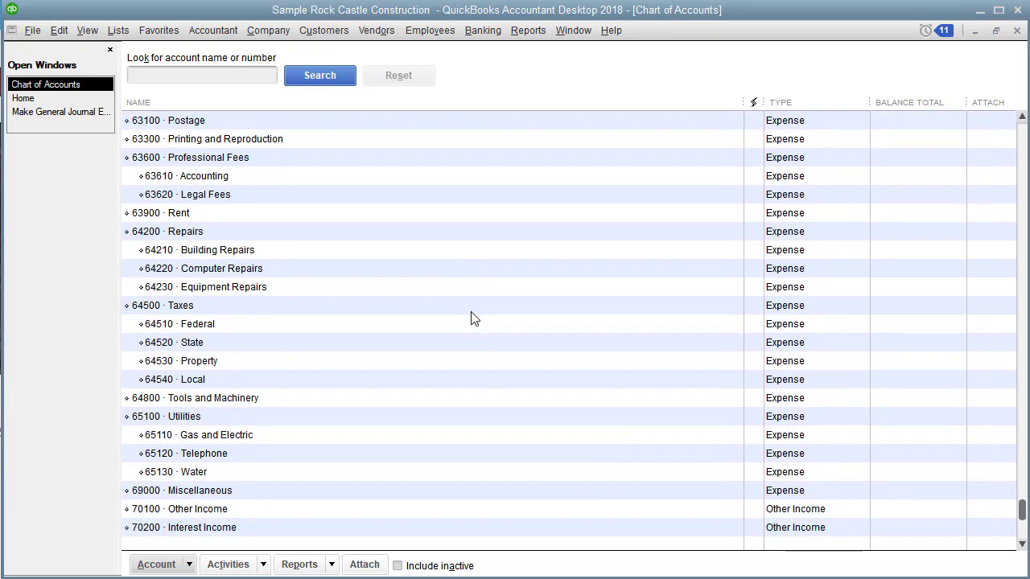
scroll(473, 319, "up", 20)
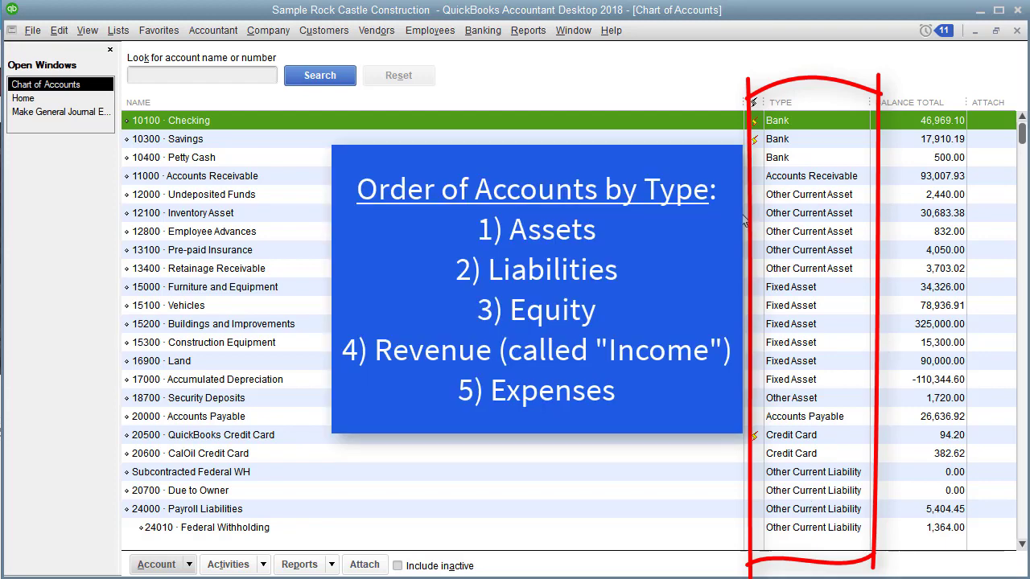
- Examine the Type column of the Chart of Accounts to see how assets, liabilities, equity, income and expenses are ordered
scroll(740, 275, "down", 1)
scroll(808, 359, "down", 4)
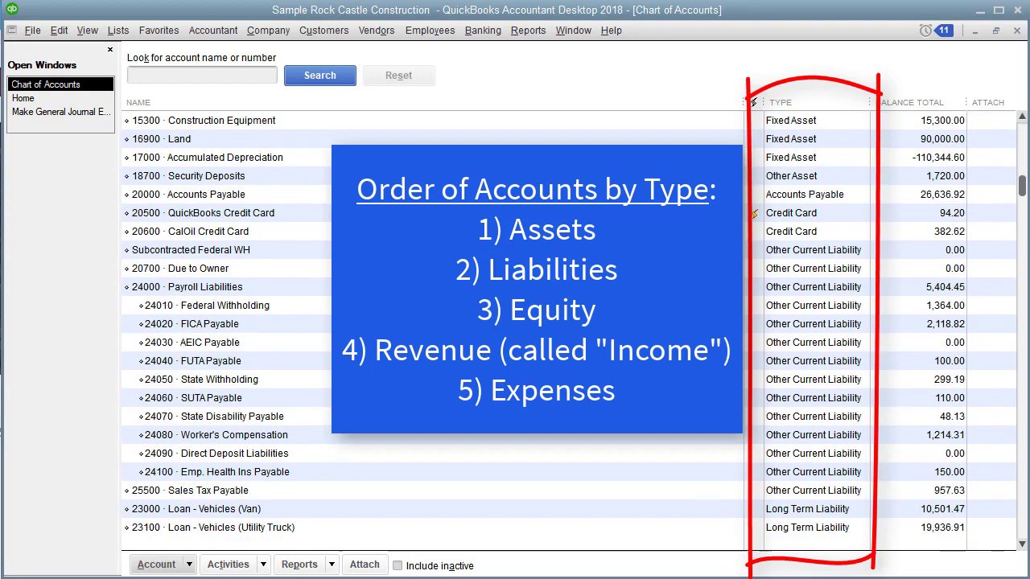
scroll(793, 354, "down", 5)
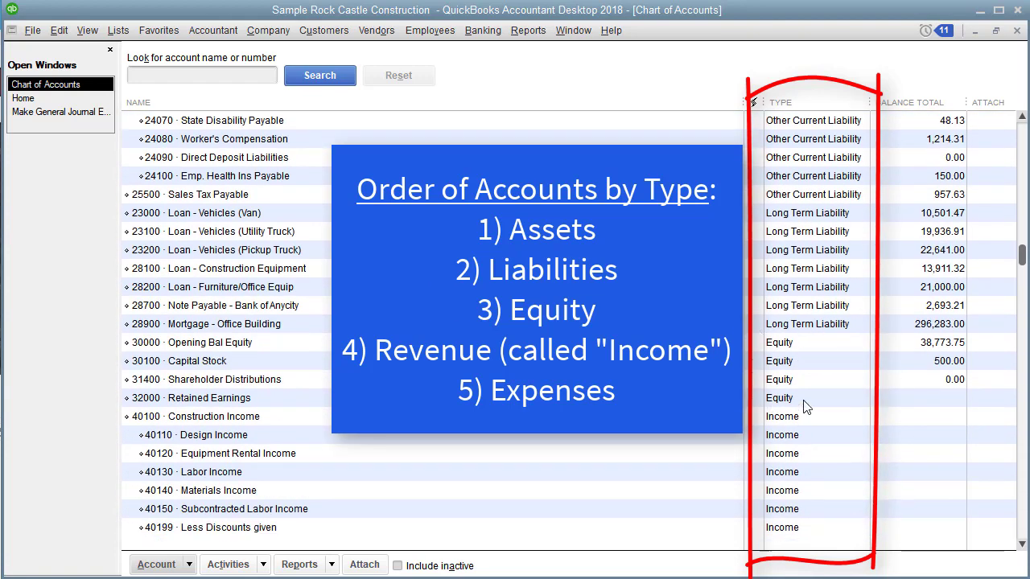
scroll(808, 358, "down", 3)
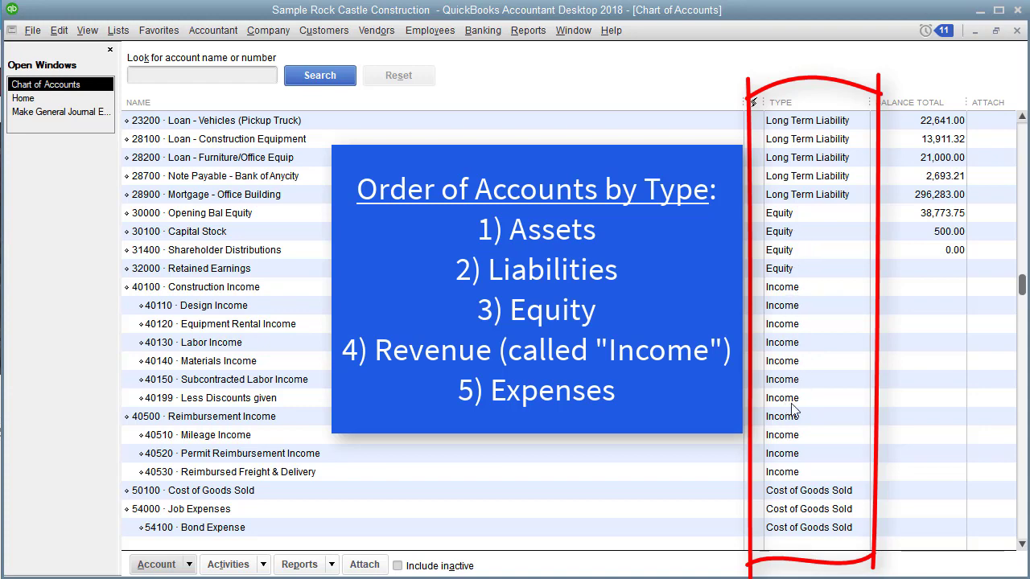
scroll(793, 414, "down", 3)
scroll(793, 416, "down", 2)
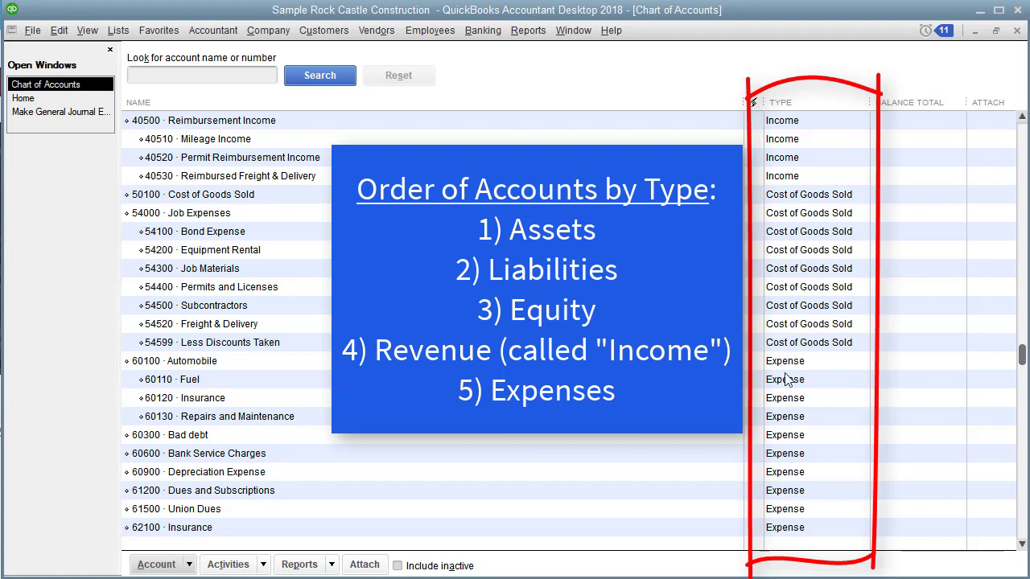
scroll(786, 381, "down", 1)
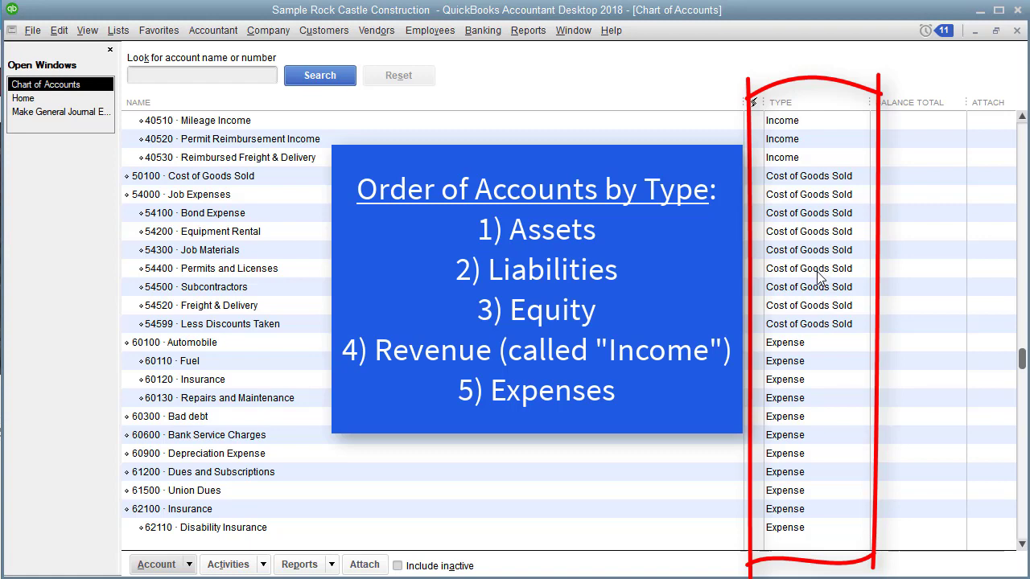
scroll(797, 418, "down", 4)
scroll(796, 417, "down", 6)
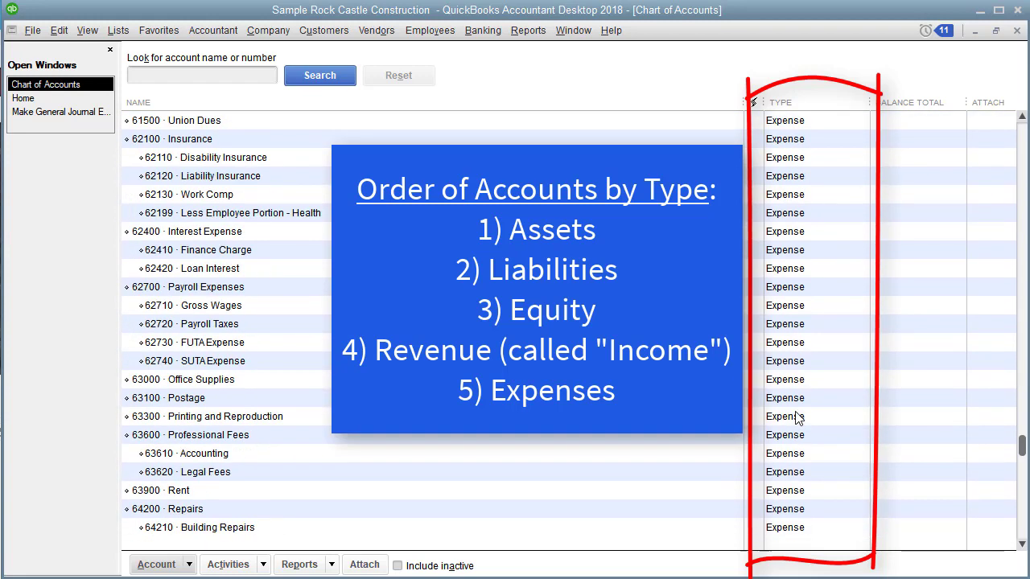
scroll(797, 417, "down", 3)
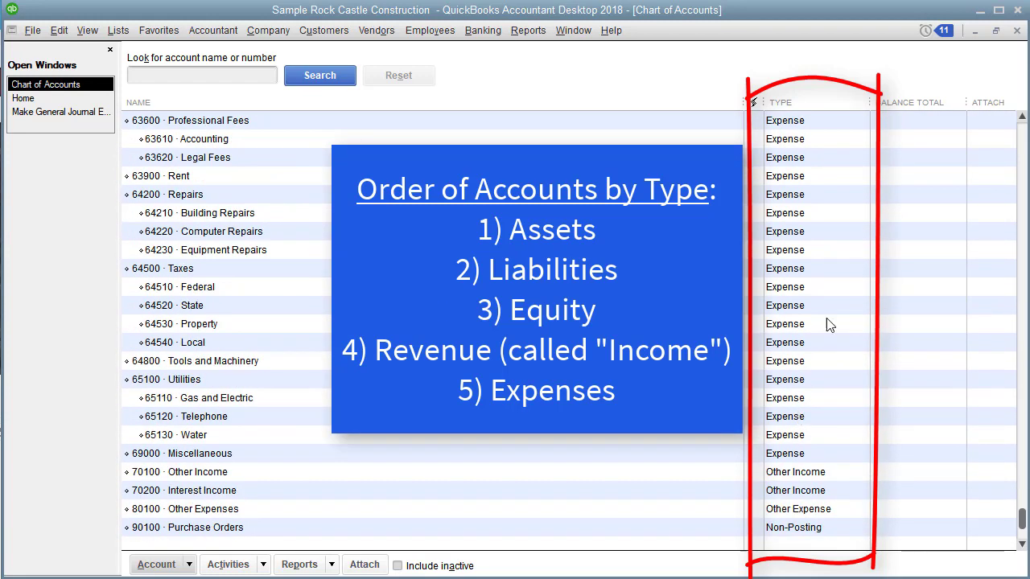
scroll(795, 248, "up", 1)
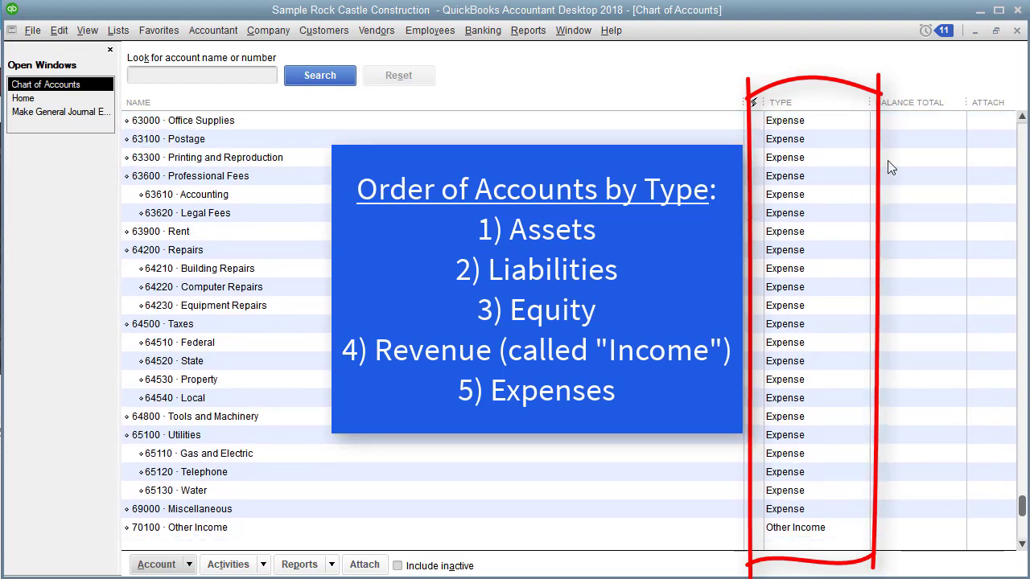
- Return to the general journal entry and choose the Legal Fees subaccount 63620 for its first line
left_click(67, 115)
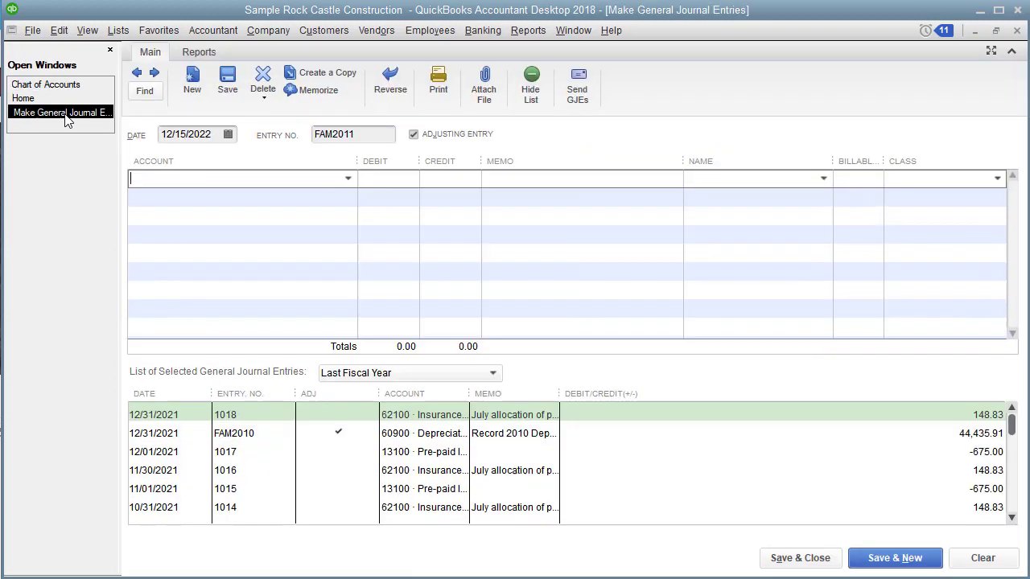
left_click(348, 179)
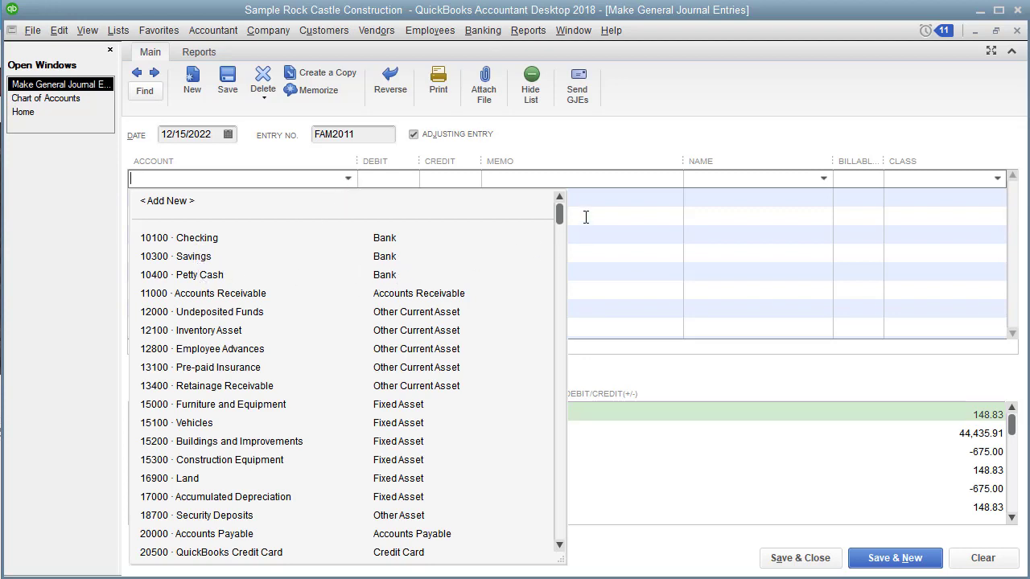
left_click_drag(559, 219, 555, 480)
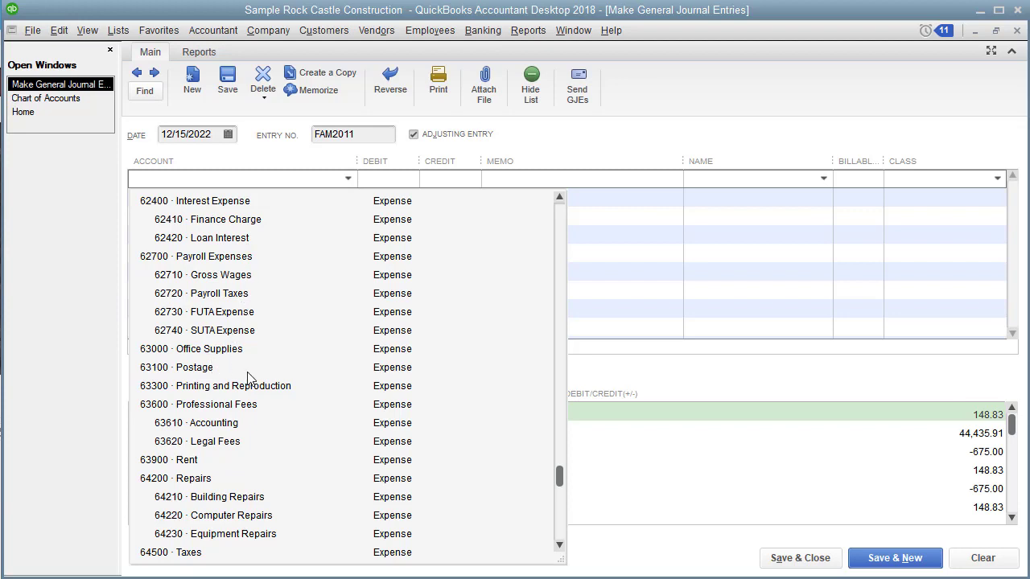
left_click(216, 453)
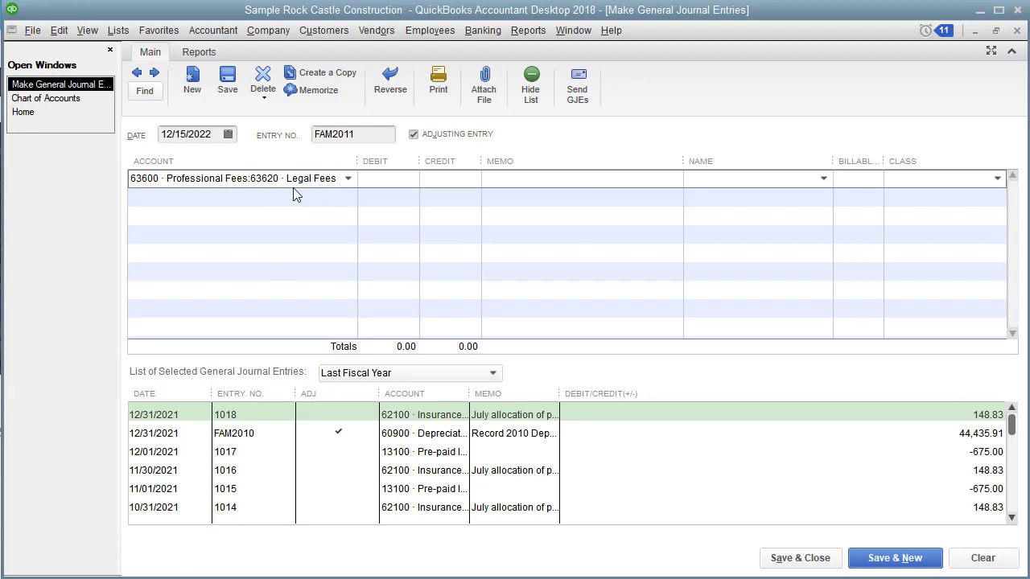
left_click(384, 184)
- Close the general journal entry and the Chart of Accounts, and open Enter Bills from the Home Page
left_click(1017, 30)
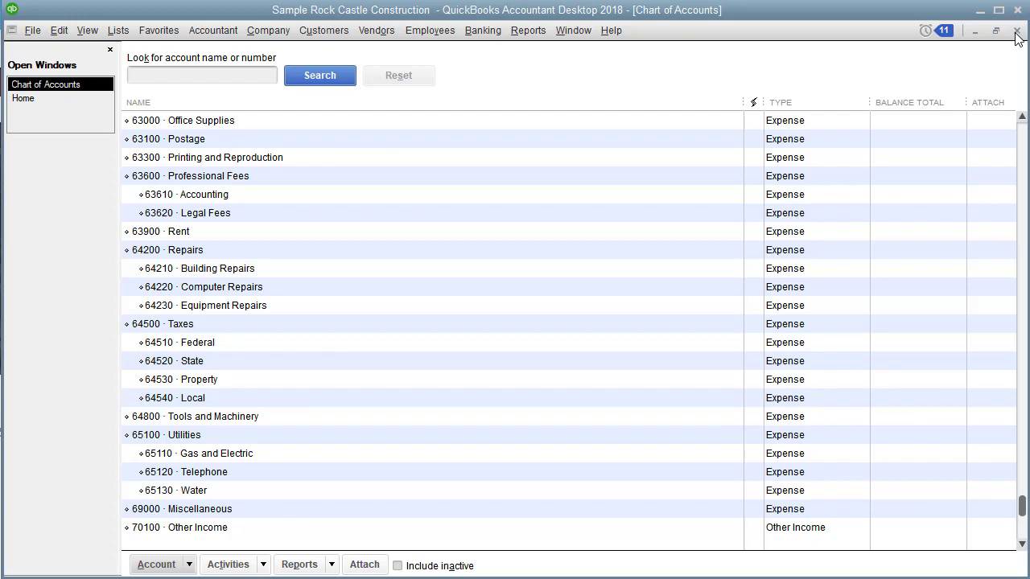
left_click(1017, 30)
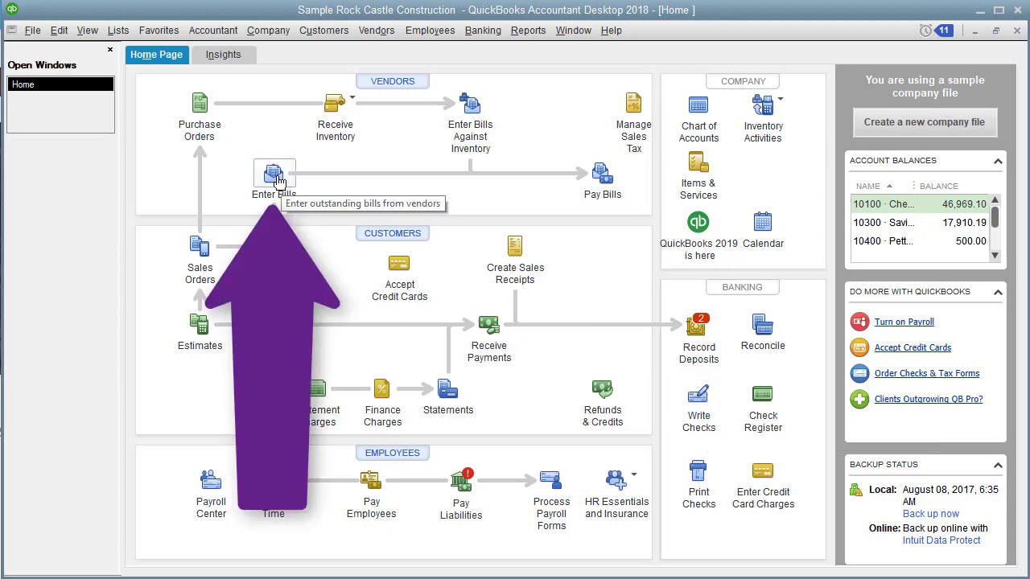
left_click(273, 173)
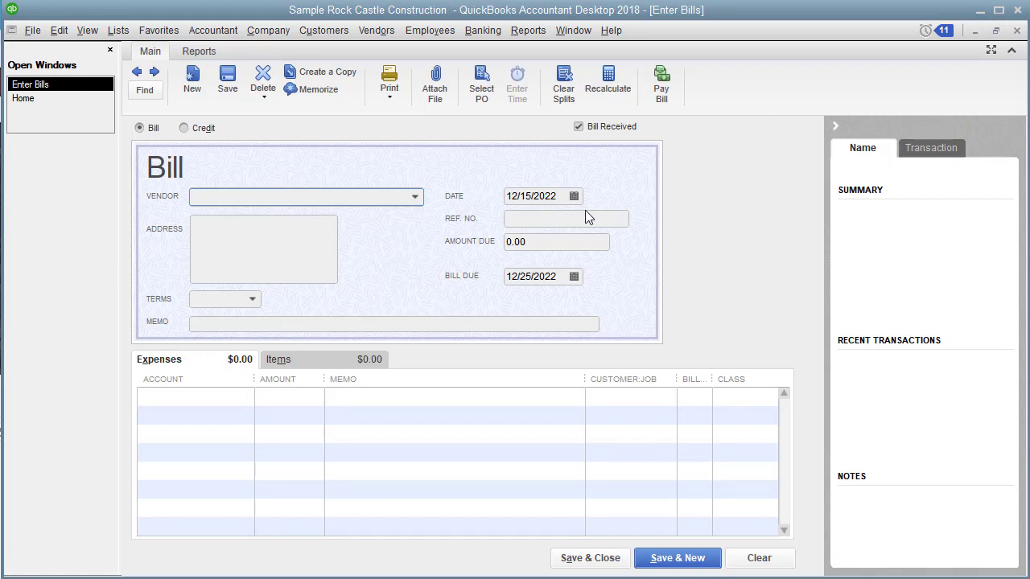
left_click_drag(561, 196, 496, 194)
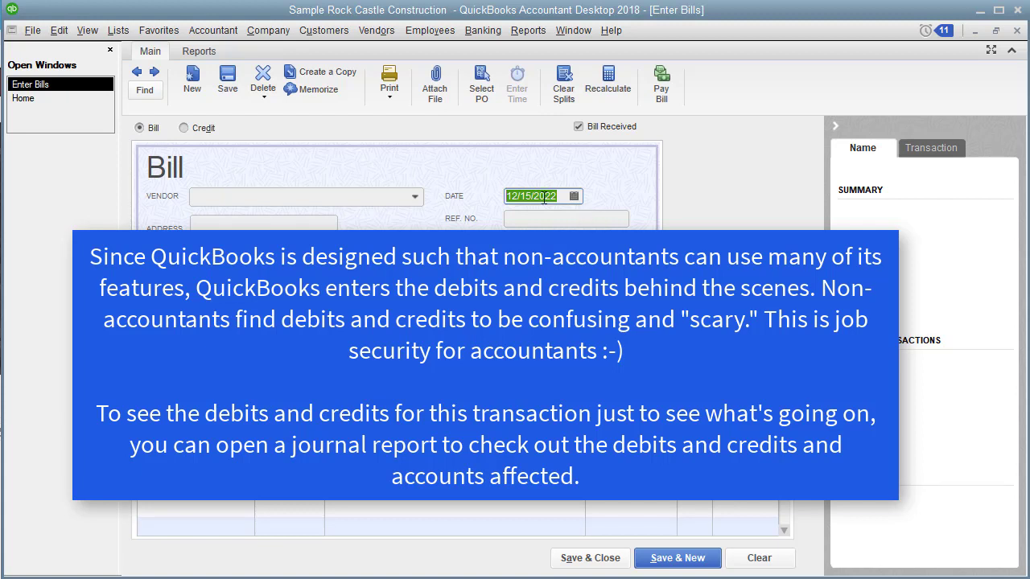
left_click_drag(561, 195, 507, 196)
- Open the Journal report from the Accountant & Taxes reports
left_click(522, 32)
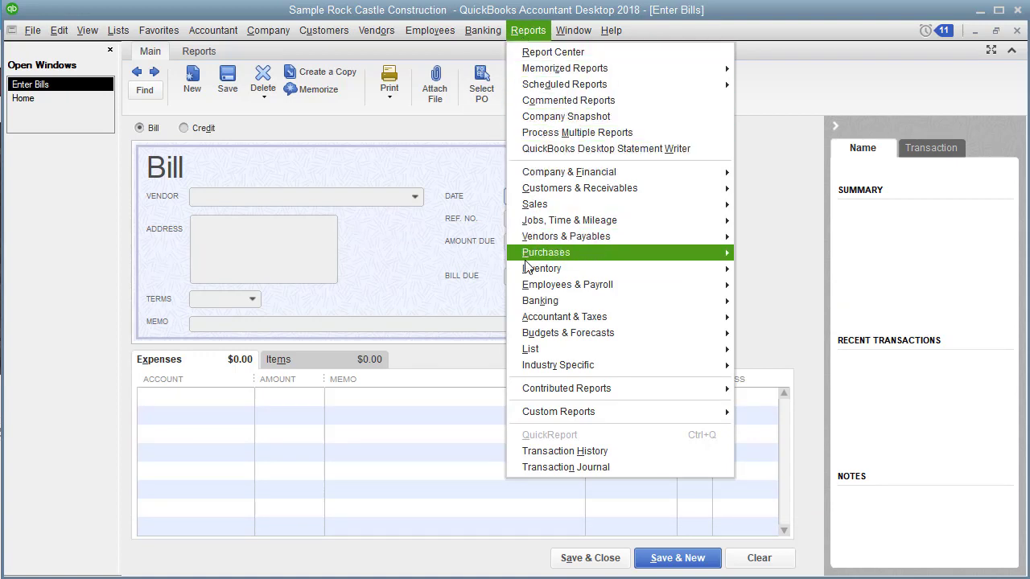
mouse_move(537, 321)
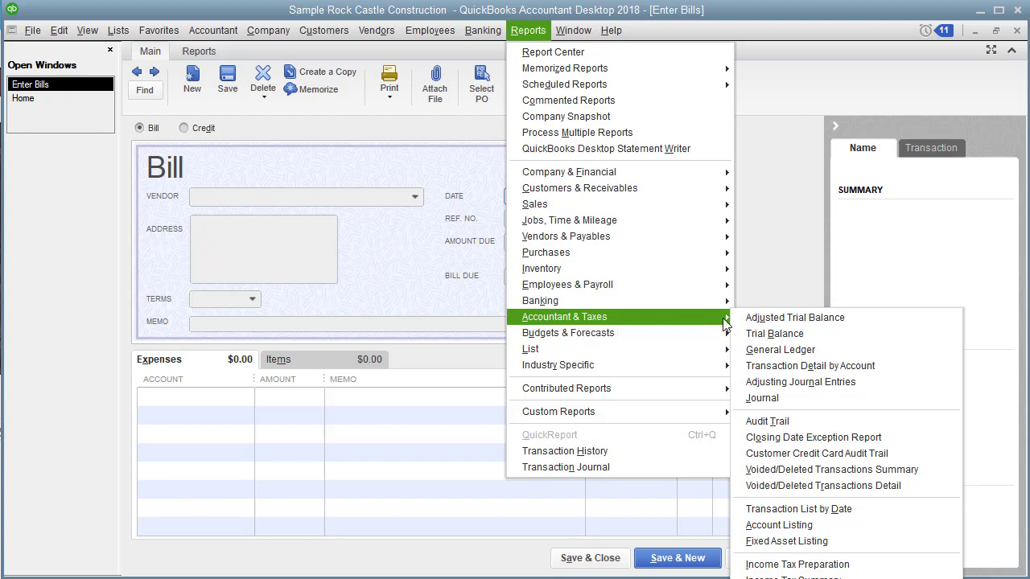
left_click(764, 400)
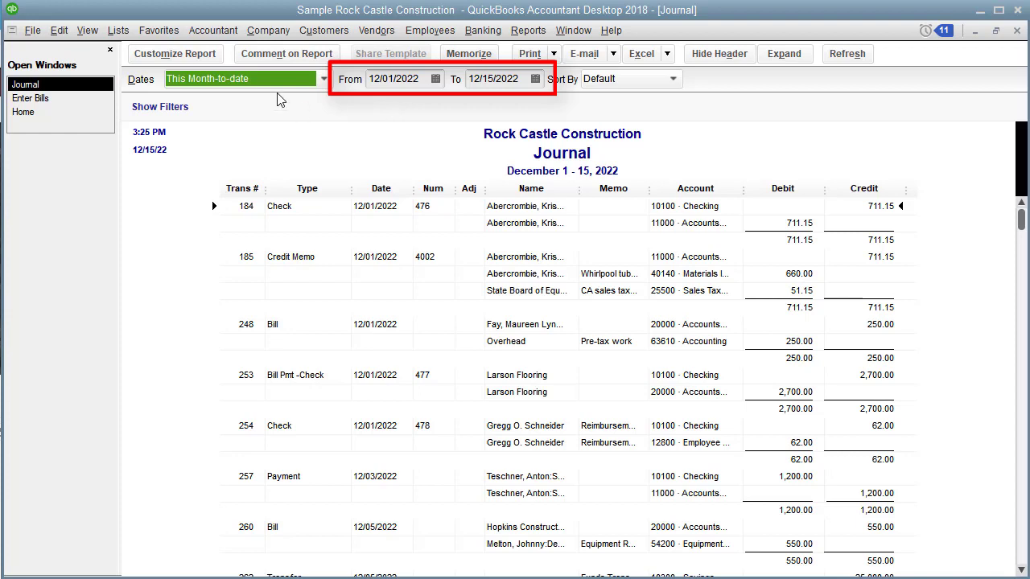
- Set the Journal report's start date to 12/15/2022 and skim that day's transactions, returning to the first one
key("Tab")
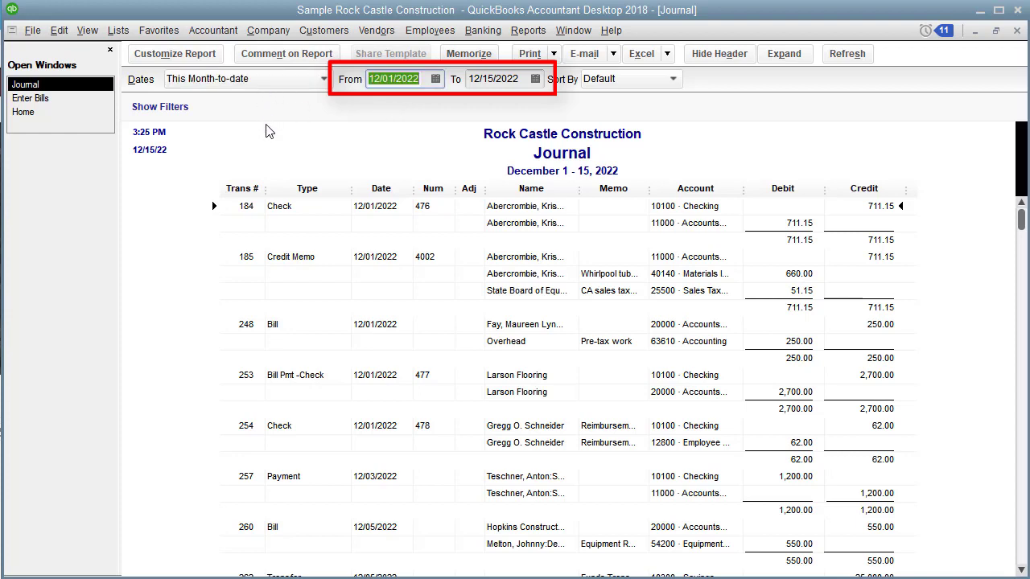
type("12/15/")
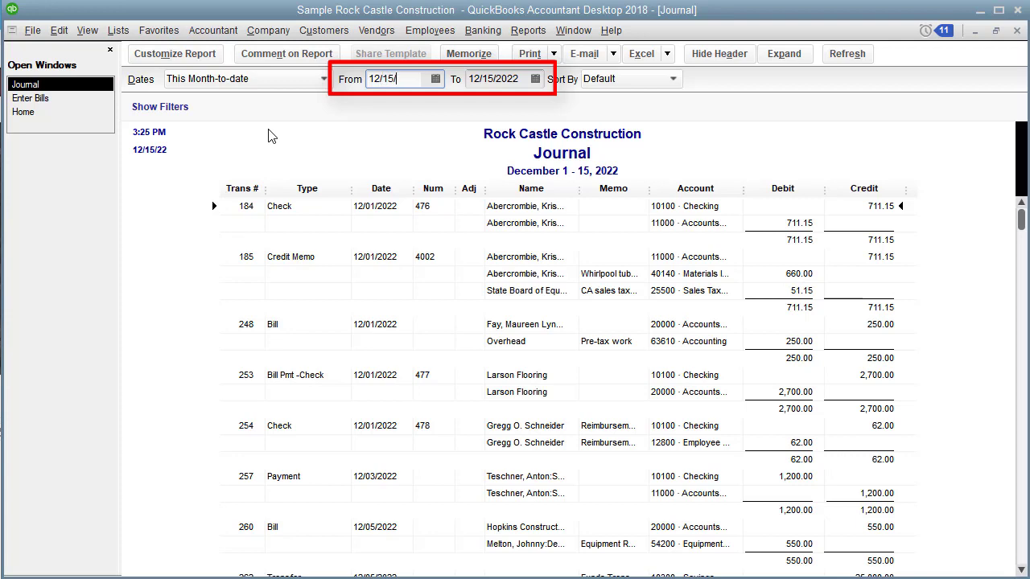
type("202")
key("Tab")
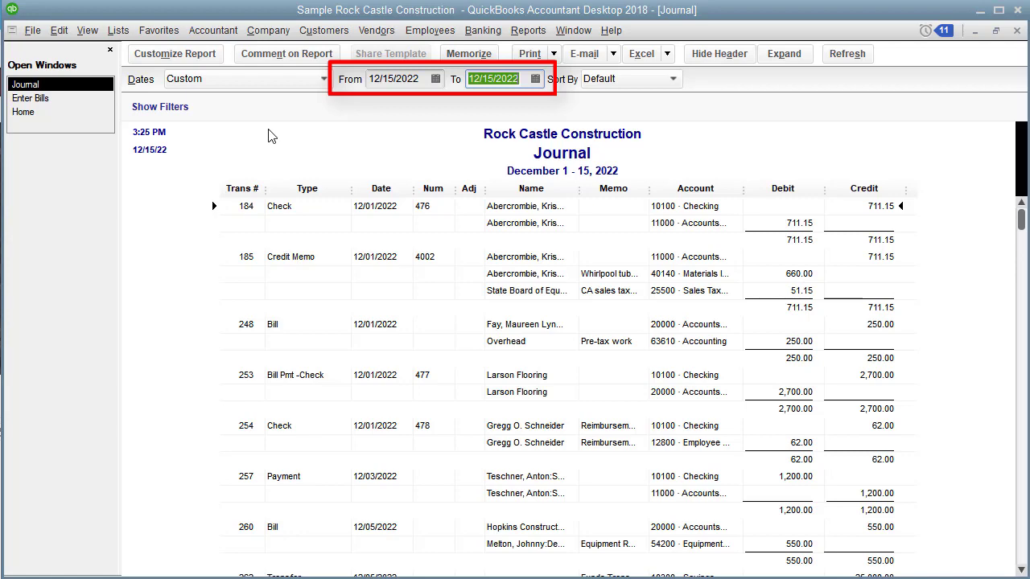
key("Tab")
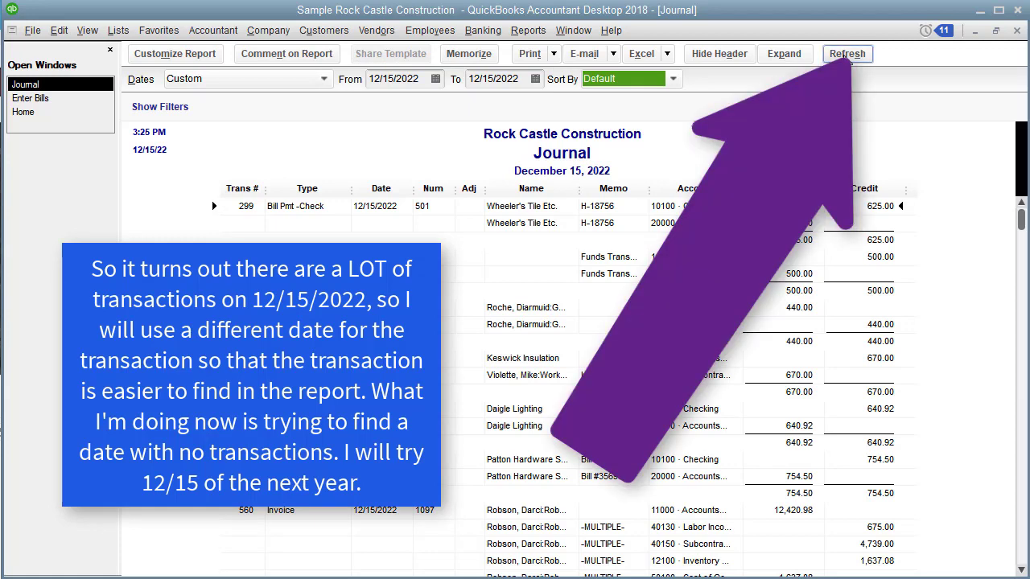
scroll(632, 274, "down", 5)
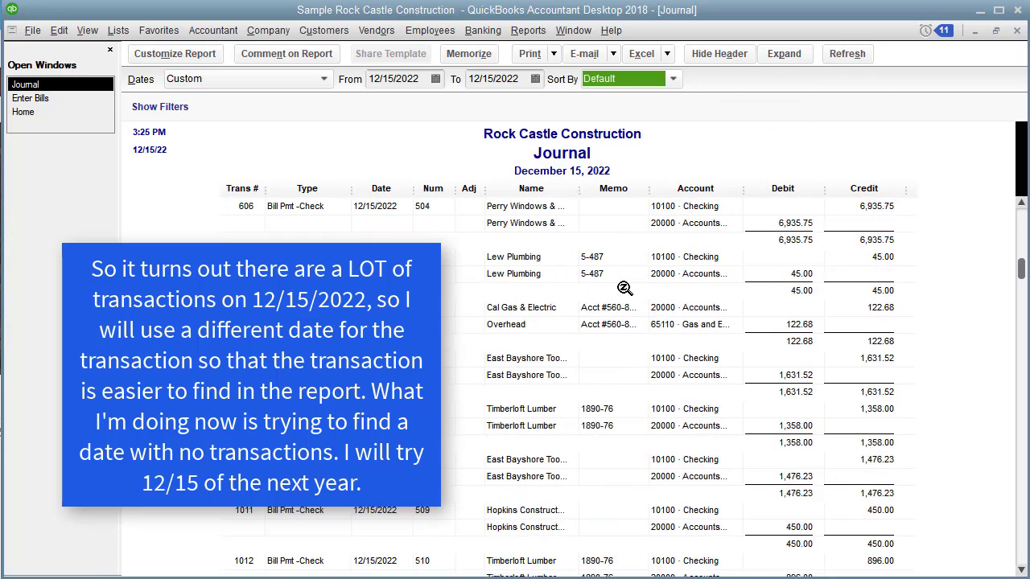
scroll(624, 288, "down", 15)
scroll(619, 299, "up", 20)
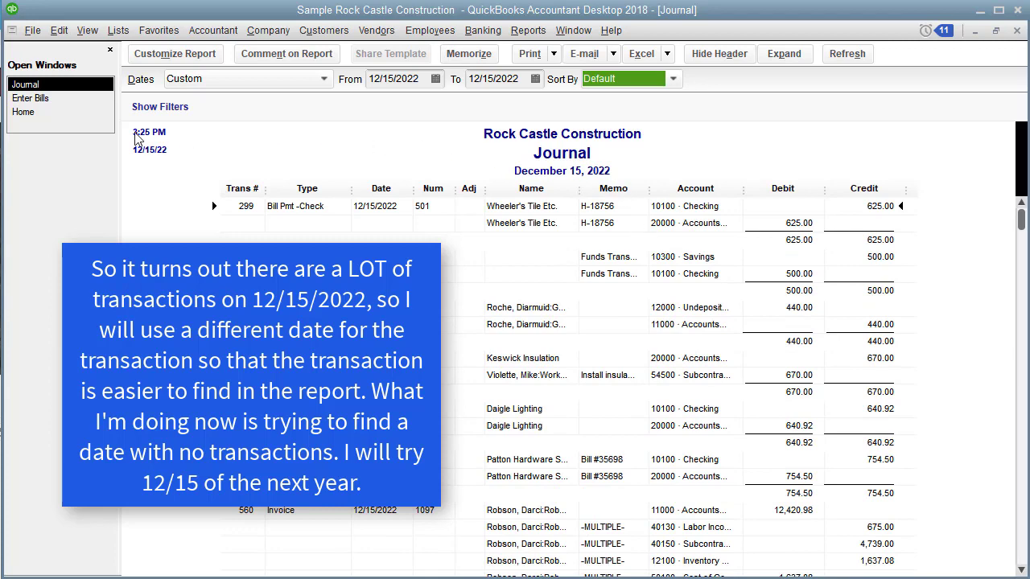
- Return to the blank bill and change its date to 12/15/2023
left_click(32, 98)
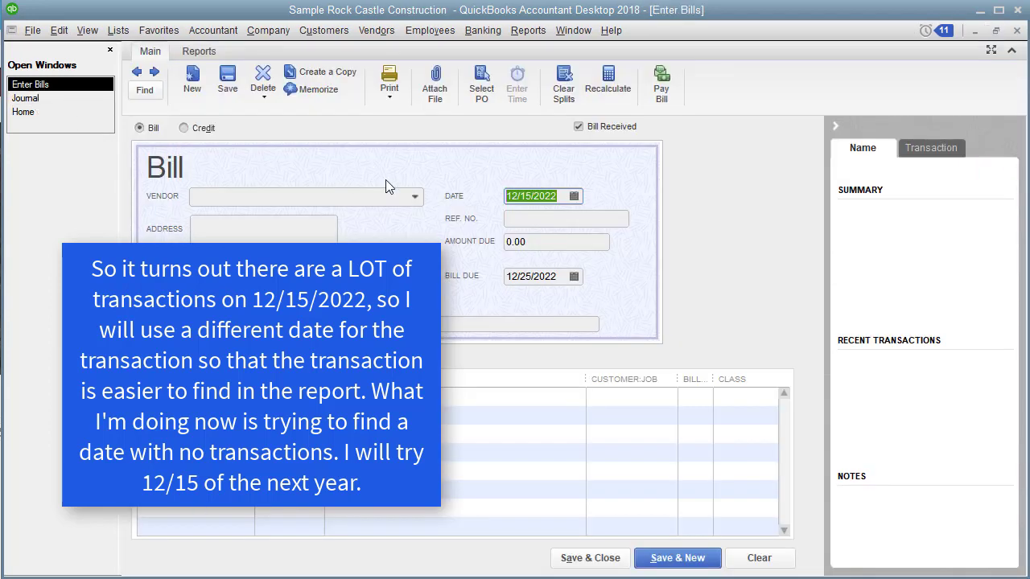
left_click(563, 198)
left_click_drag(562, 198, 552, 199)
key("Right")
key("BackSpace")
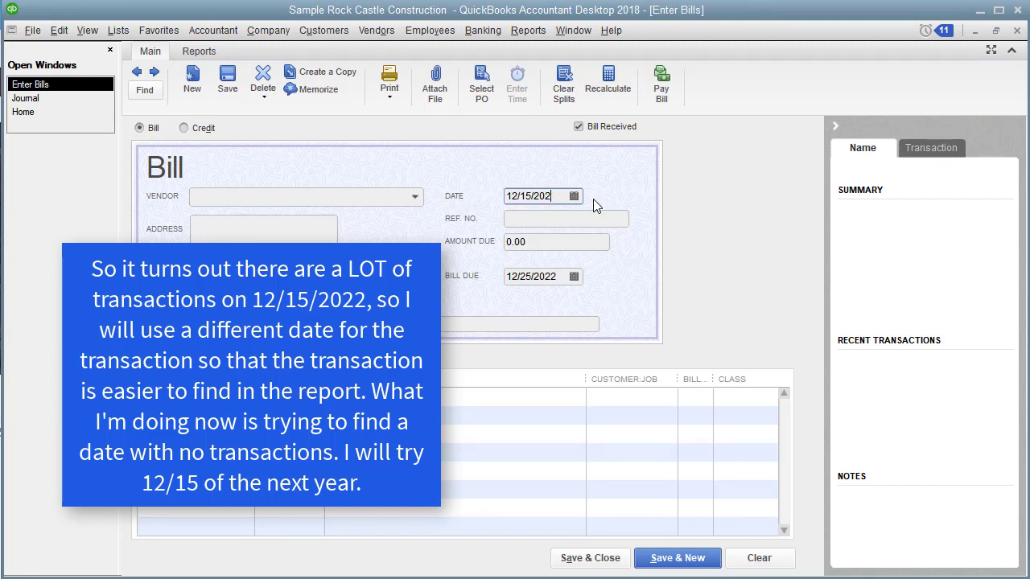
type("3")
key("Tab")
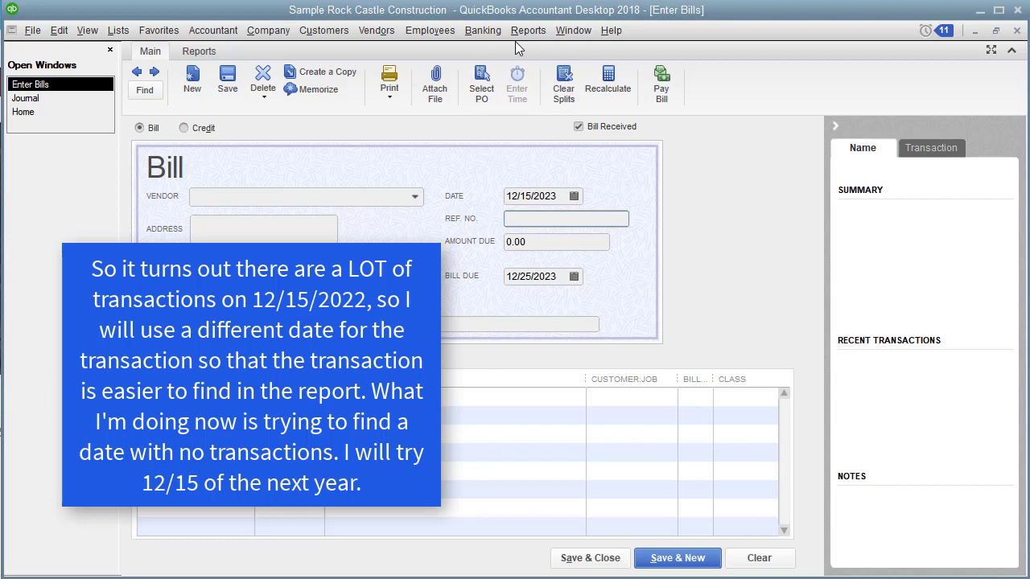
- Set both the From and To dates of the Journal report to 12/15/2023
left_click(32, 99)
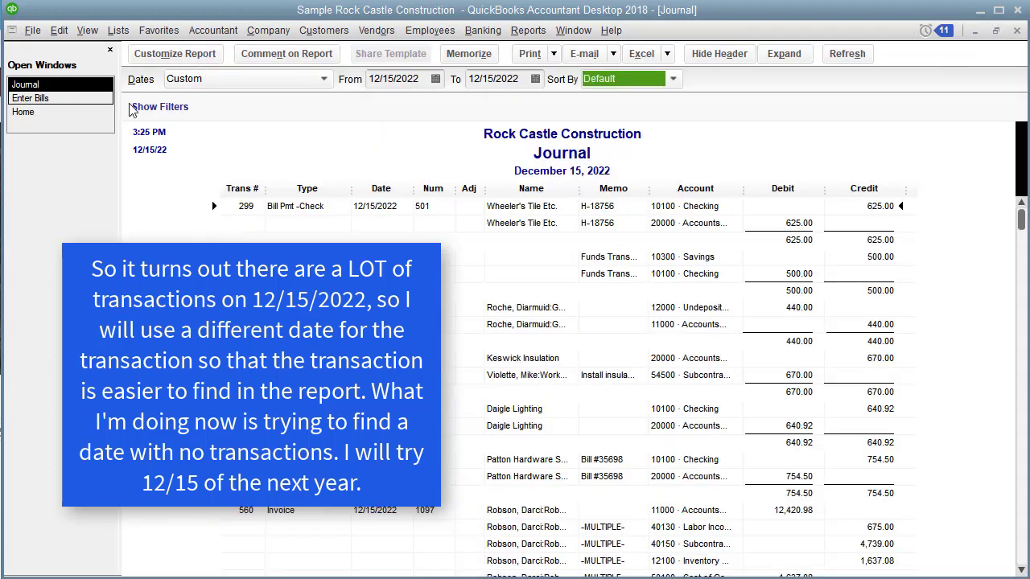
left_click(418, 78)
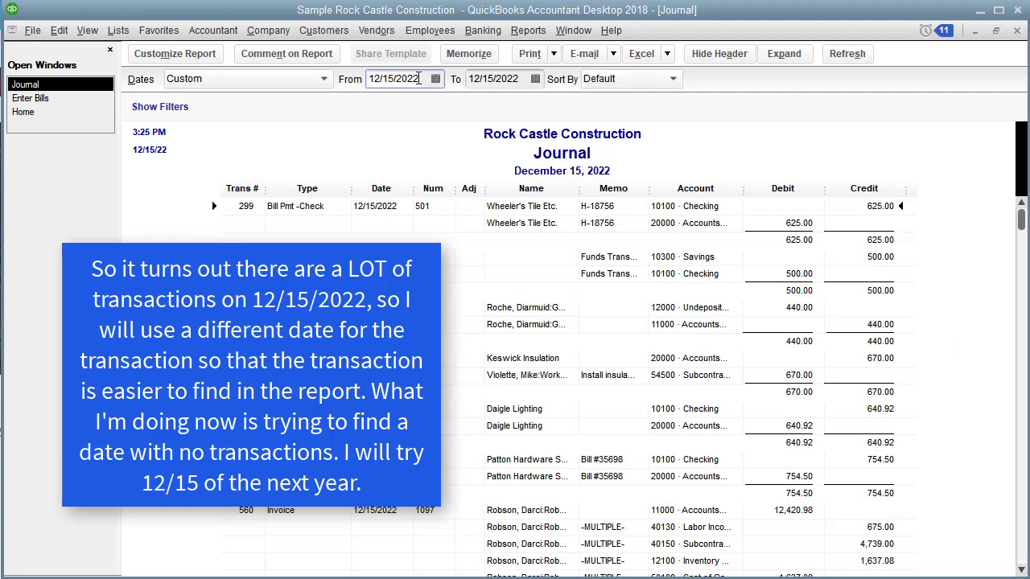
left_click_drag(419, 78, 413, 83)
type("3")
key("Tab")
type("12/15/2023")
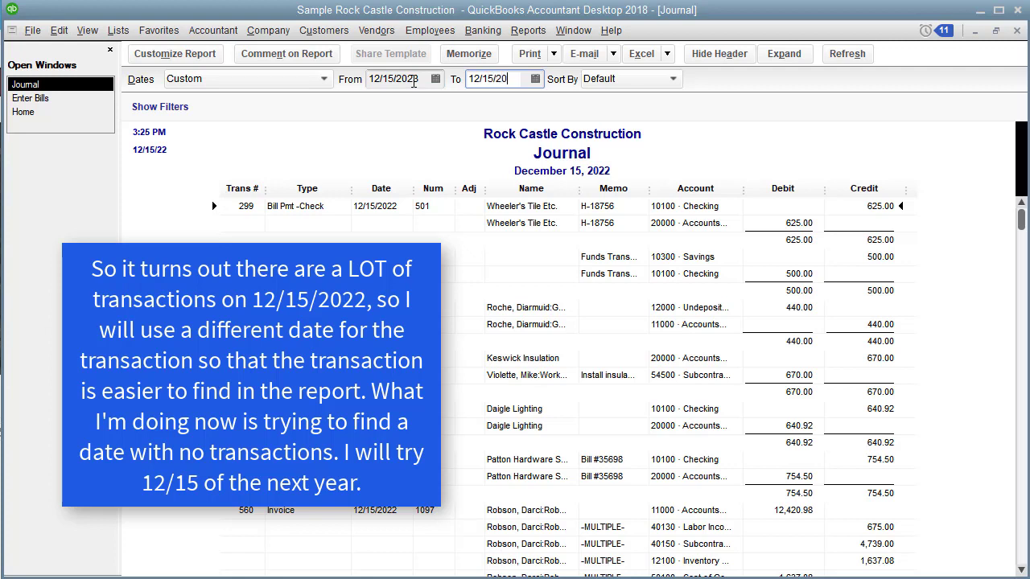
key("Tab")
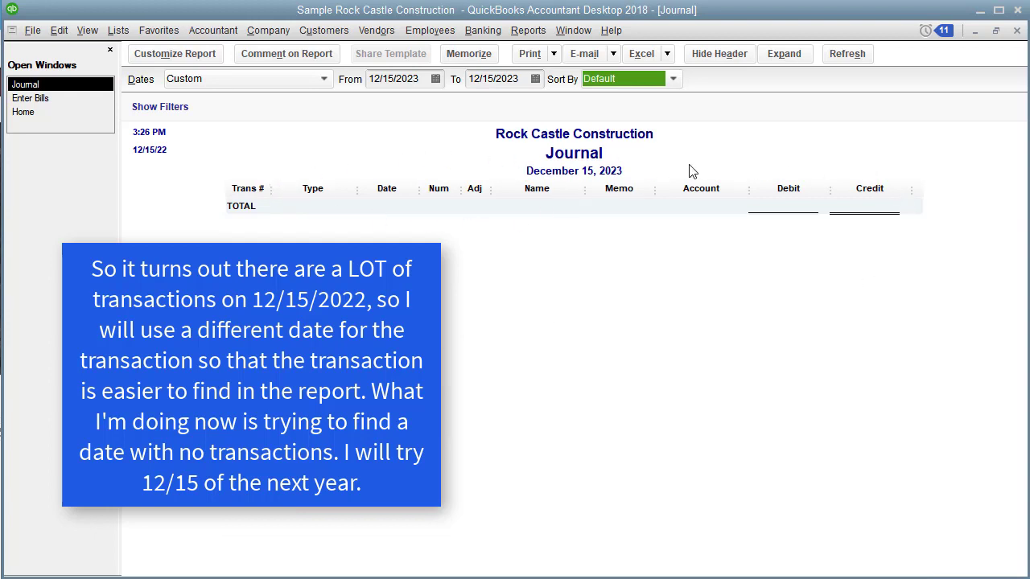
- Fill in the bill with vendor Cal Gas & Electric, reference number 123 and an amount due of 100
left_click(40, 98)
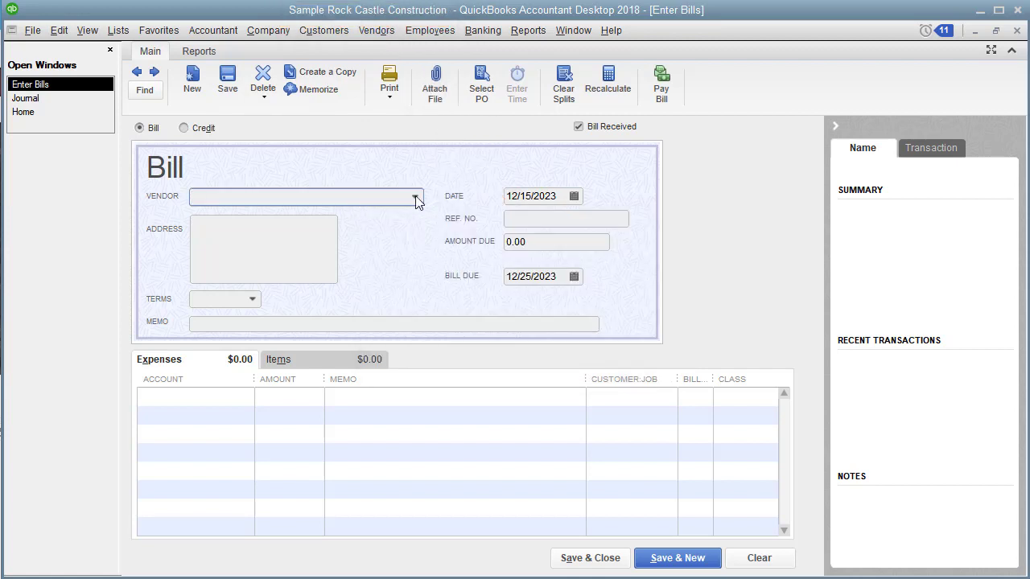
left_click(415, 197)
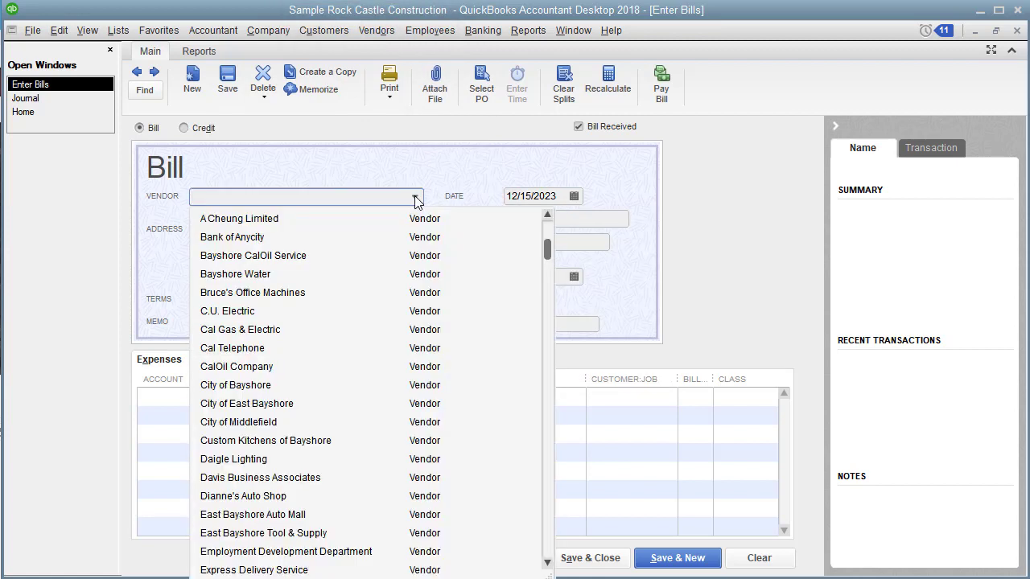
left_click(262, 332)
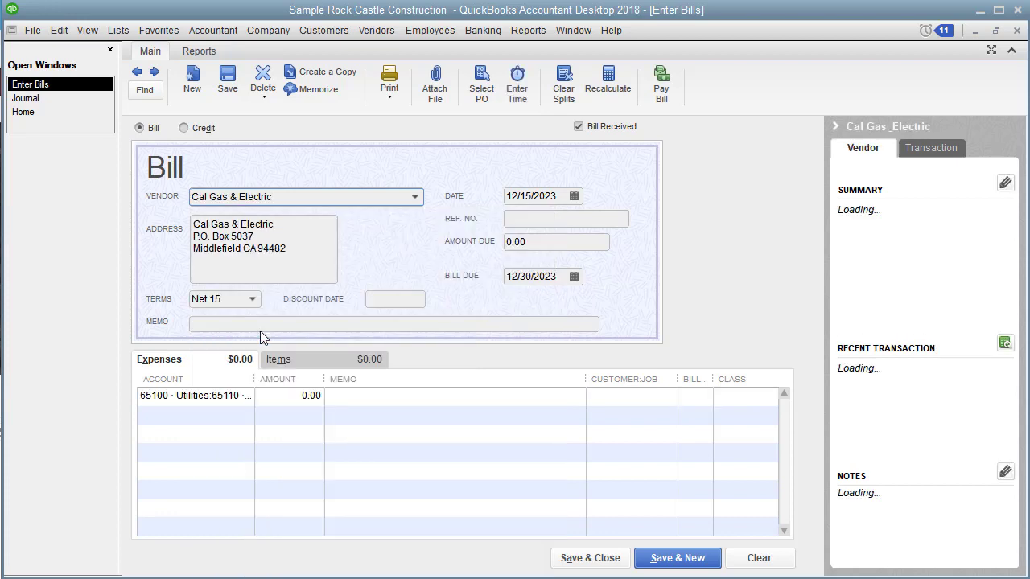
key("Tab")
key("Tab")
type("123")
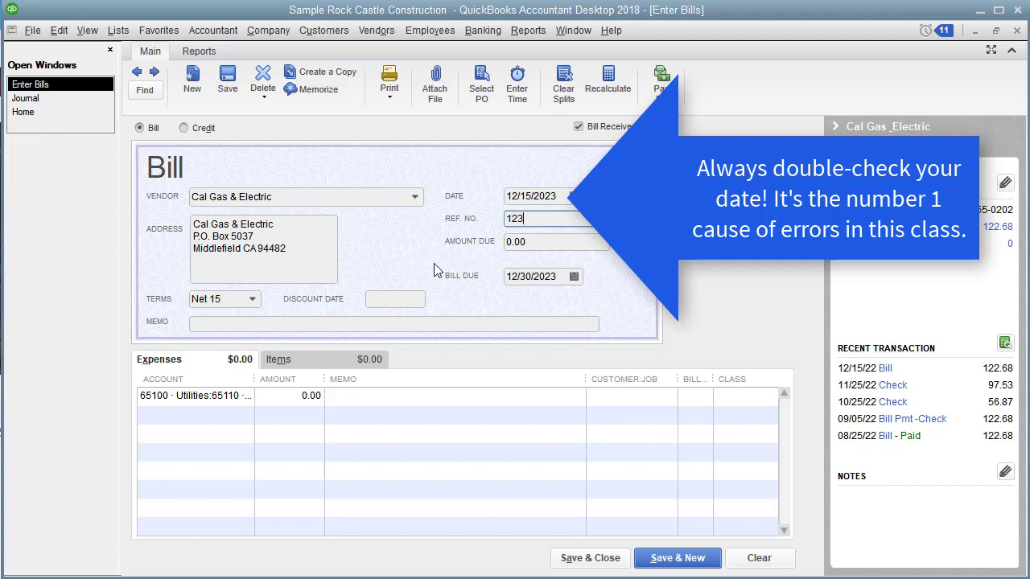
key("Tab")
type("100")
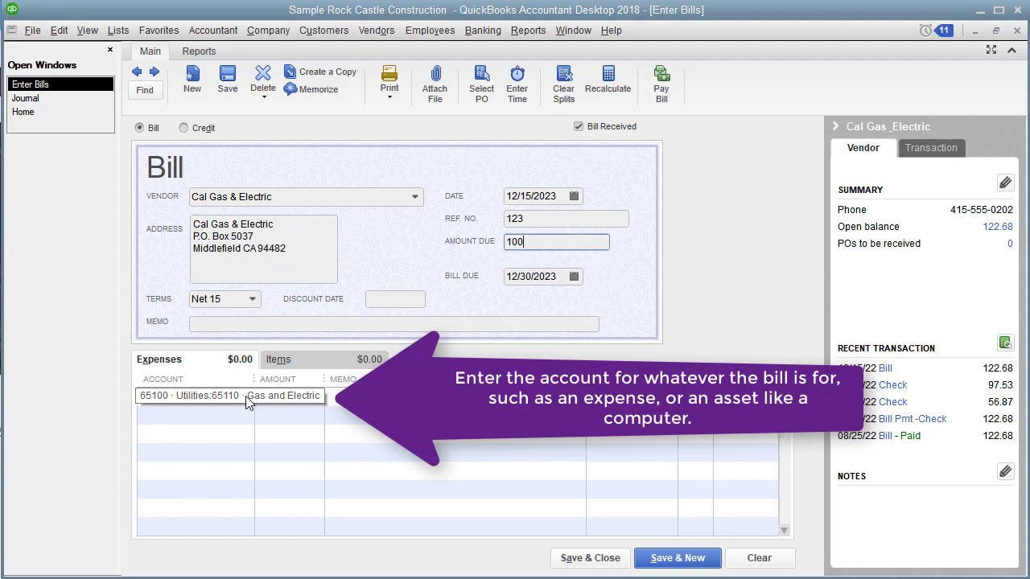
- Check the bill's expense account and its amount against the amount due, keeping both, and save the bill with its window left open
left_click(246, 398)
left_click(246, 397)
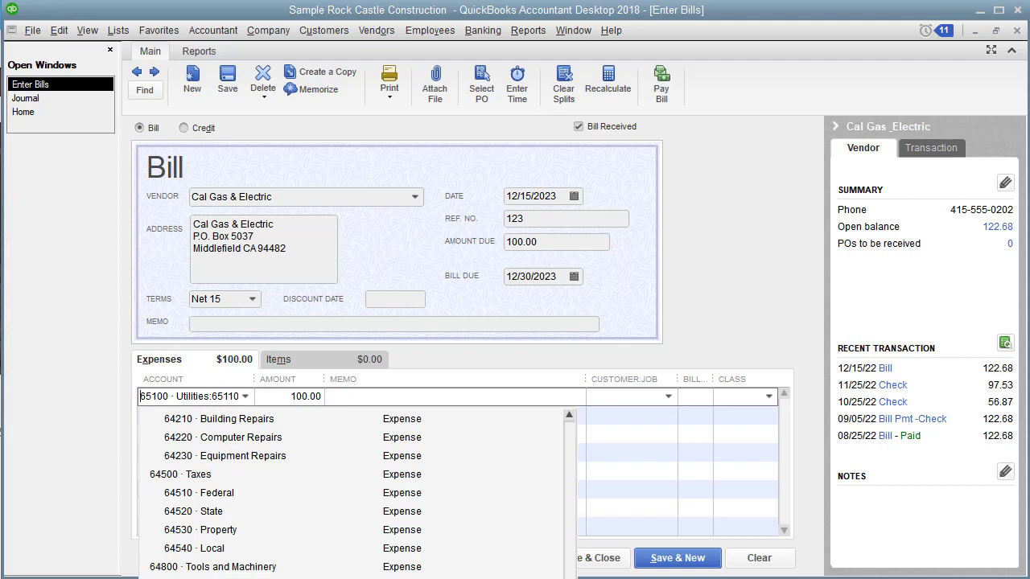
key("Escape")
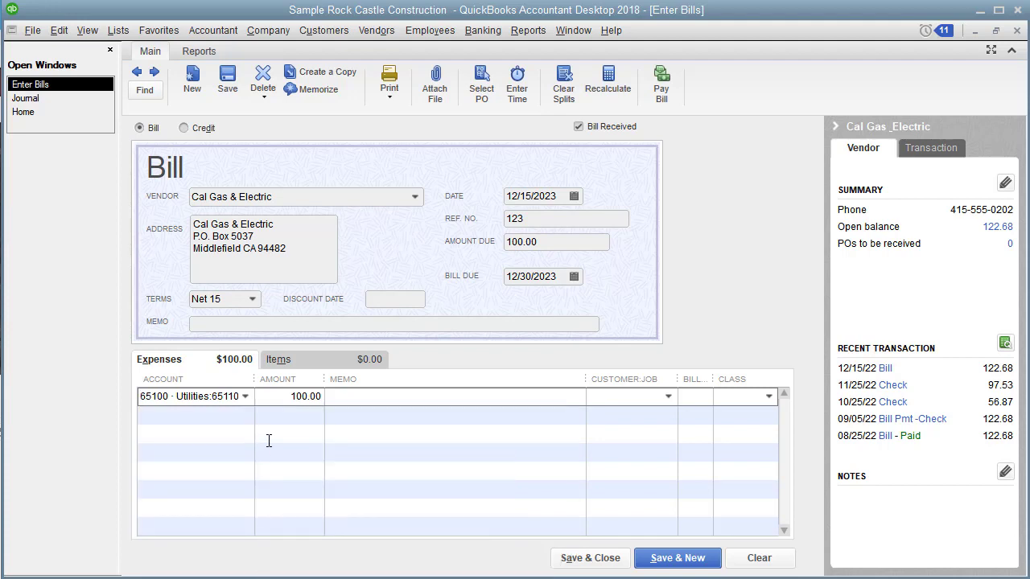
left_click(553, 244)
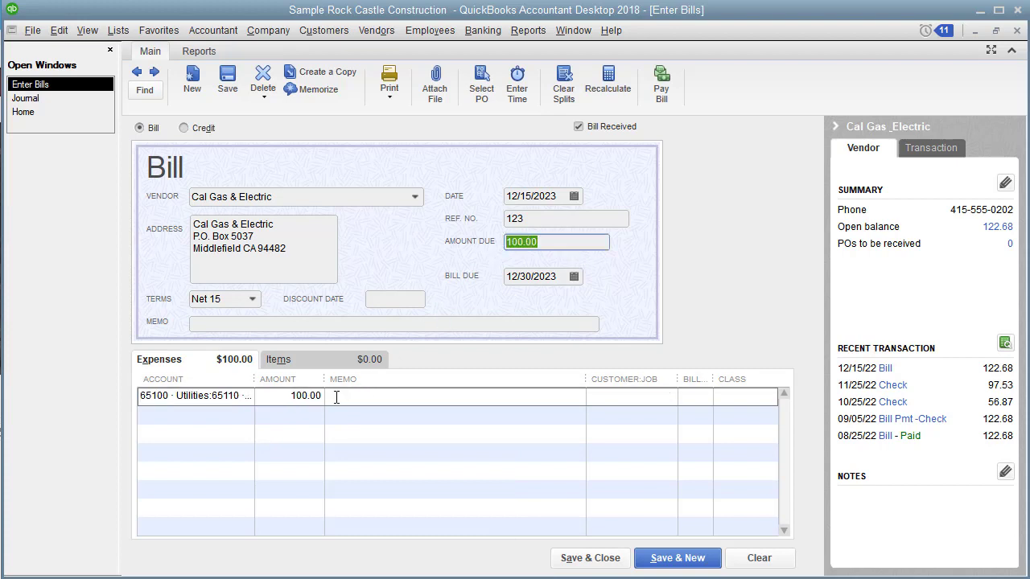
left_click(287, 396)
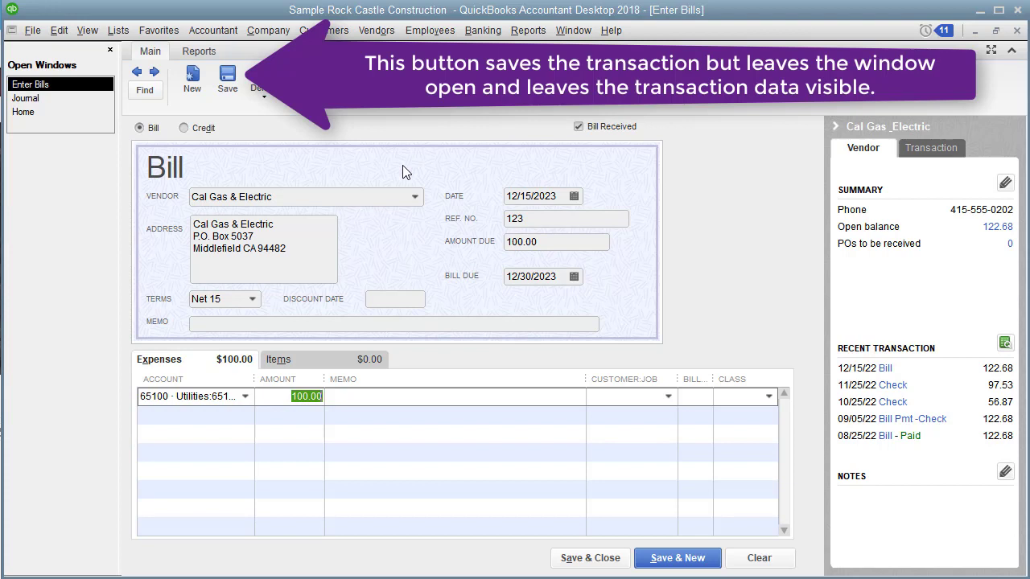
left_click(228, 78)
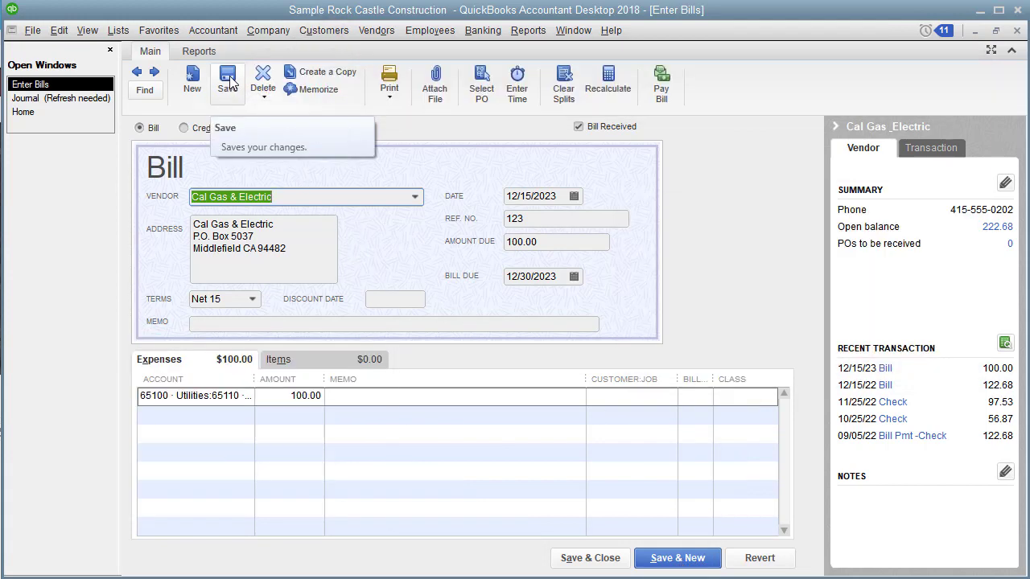
left_click(229, 81)
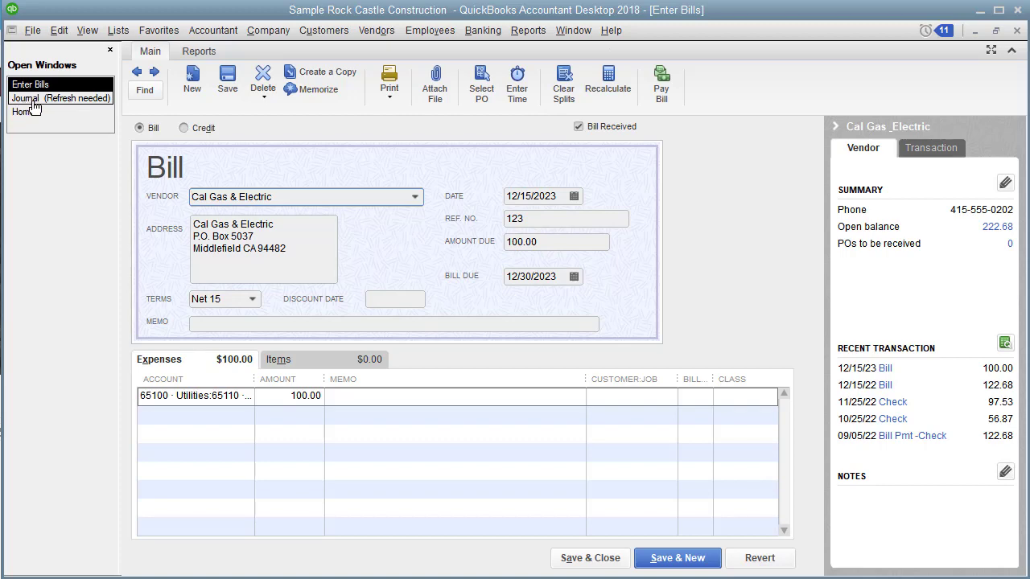
- Return to the Journal report and widen its Account column so the full account names can be read
left_click(85, 102)
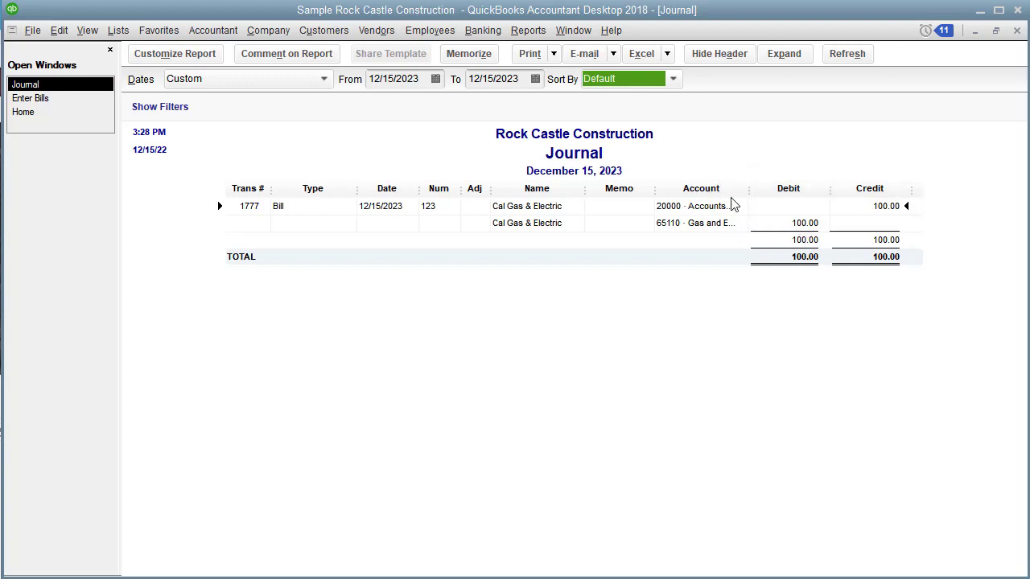
left_click_drag(751, 192, 803, 193)
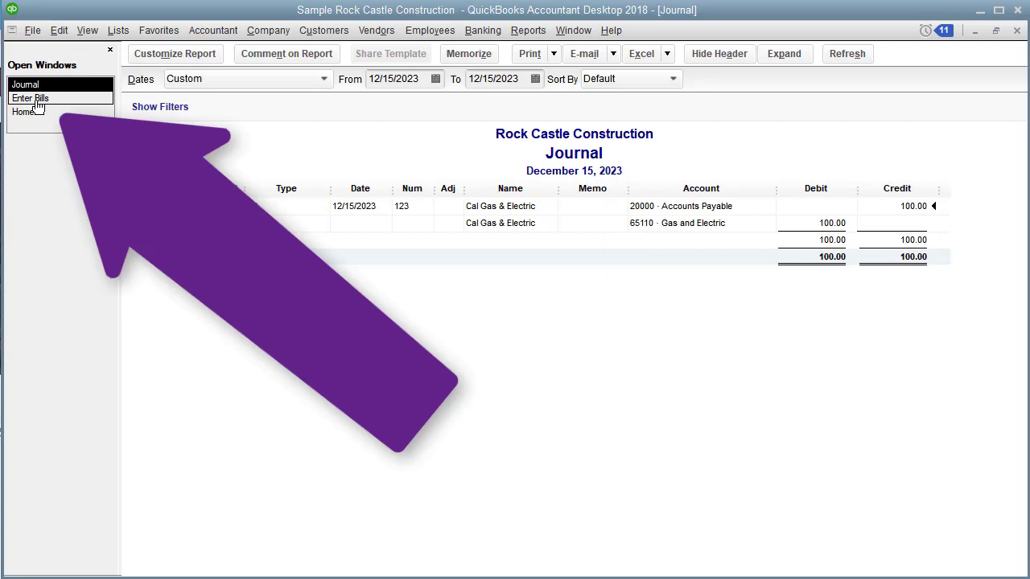
- Look at the Enter Bills item on the Home page and go back to the Journal report
left_click(32, 112)
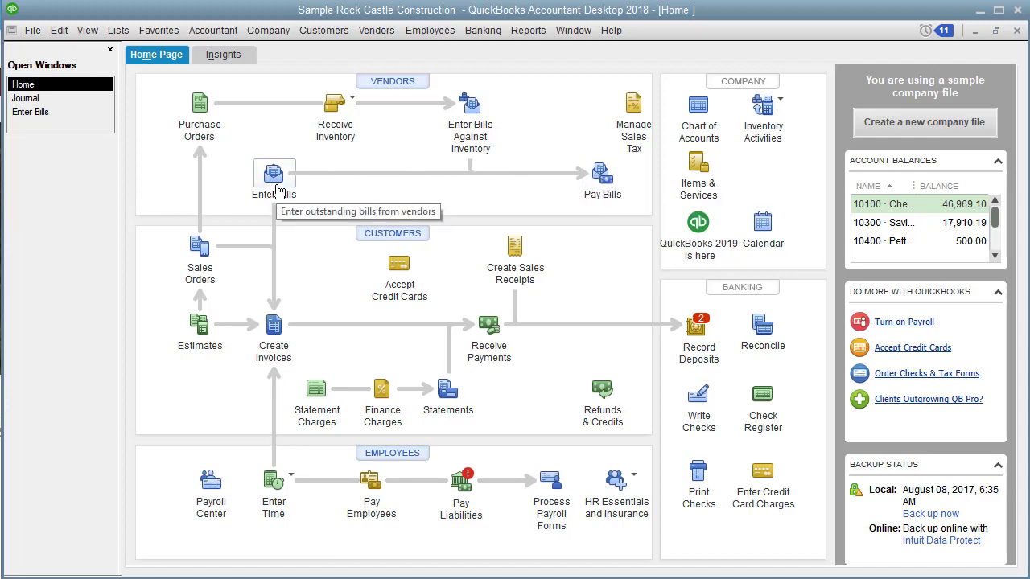
left_click(30, 100)
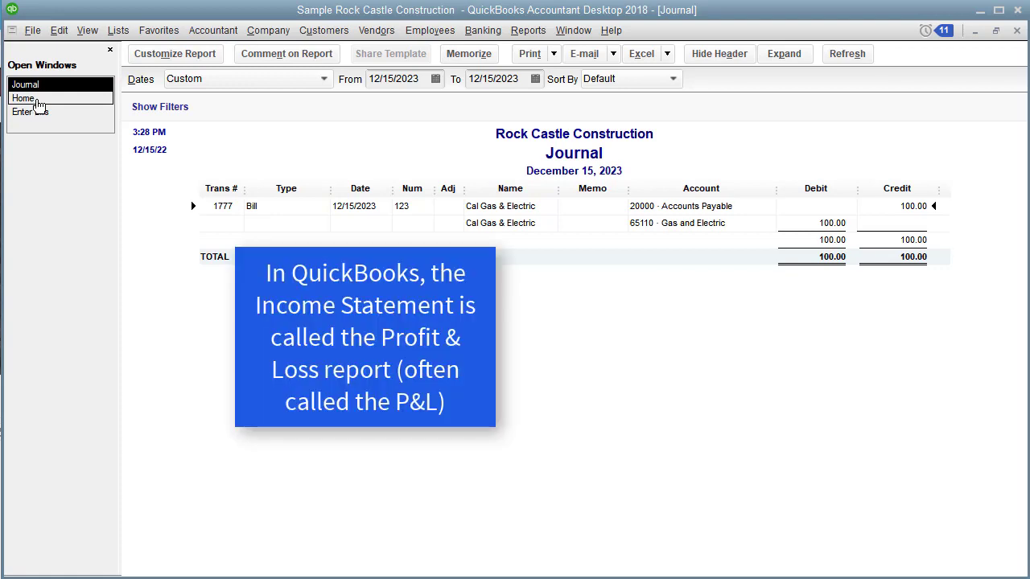
left_click(527, 32)
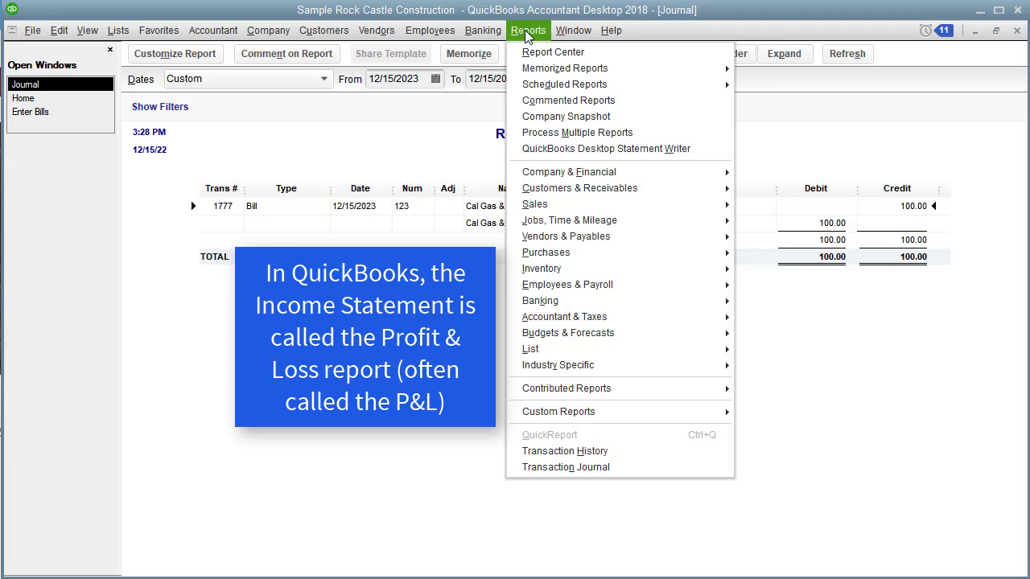
mouse_move(550, 176)
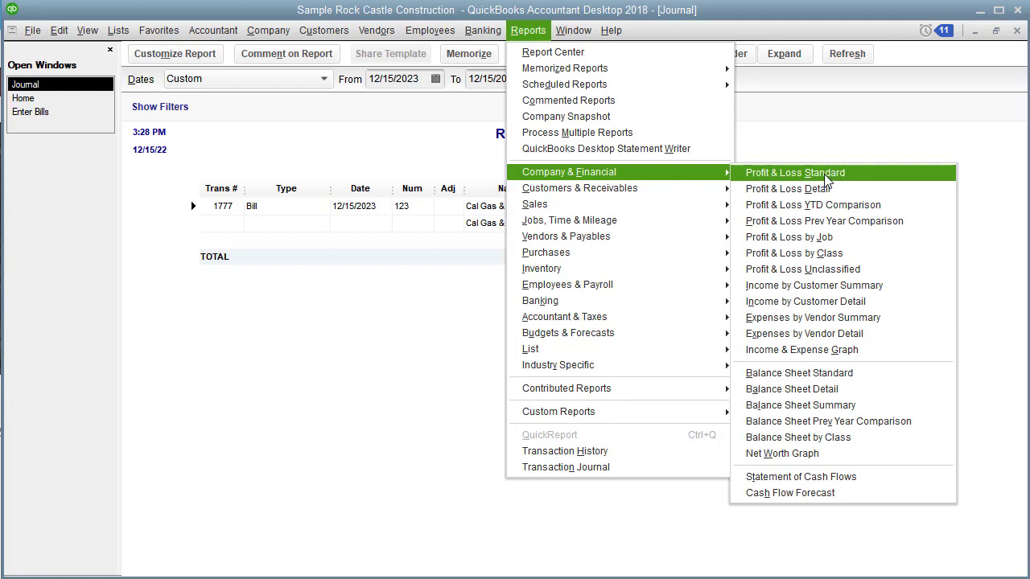
left_click(811, 135)
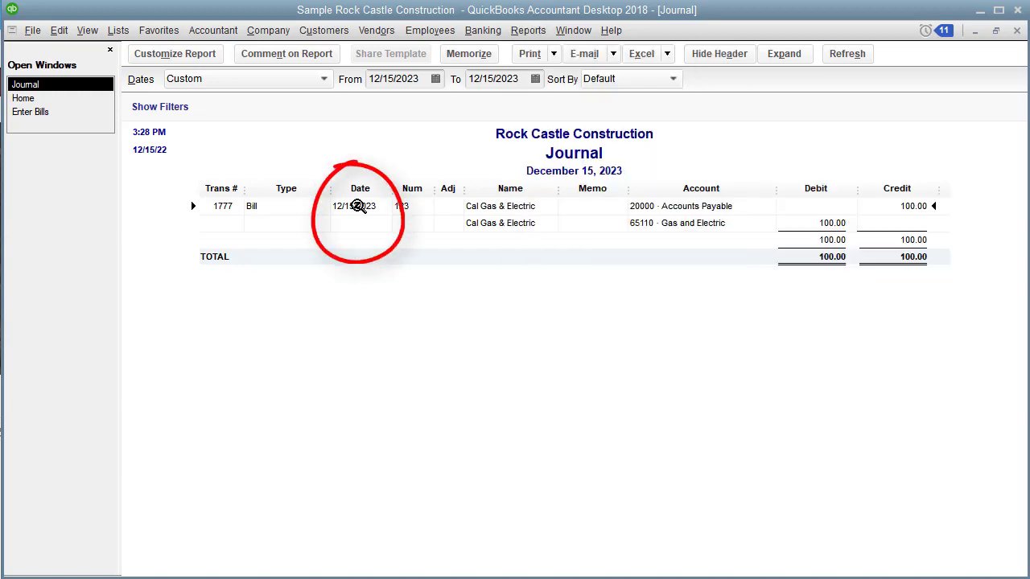
- Open the Profit & Loss Standard report and set its From date to 12/15/2023
left_click(527, 31)
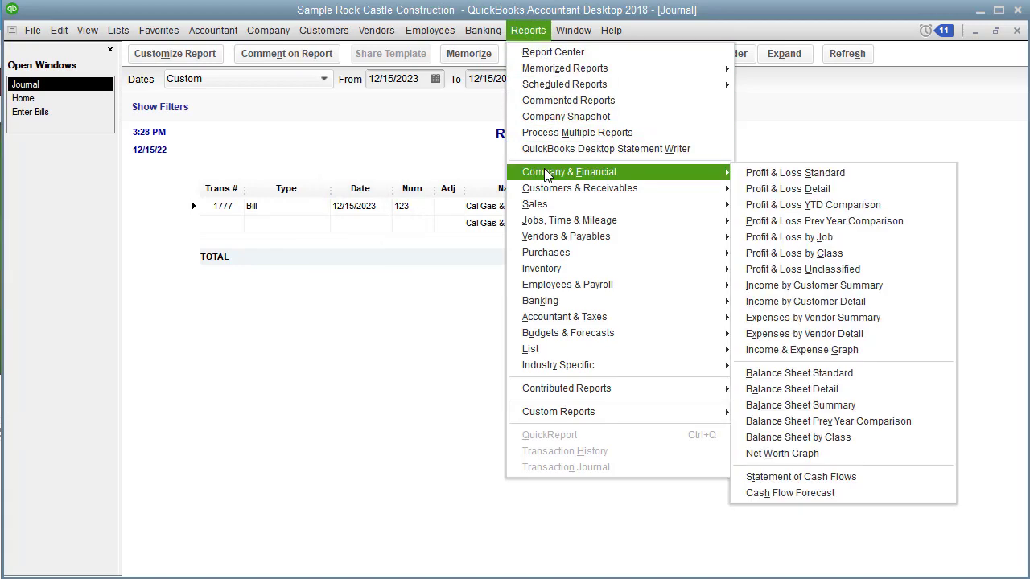
left_click(780, 175)
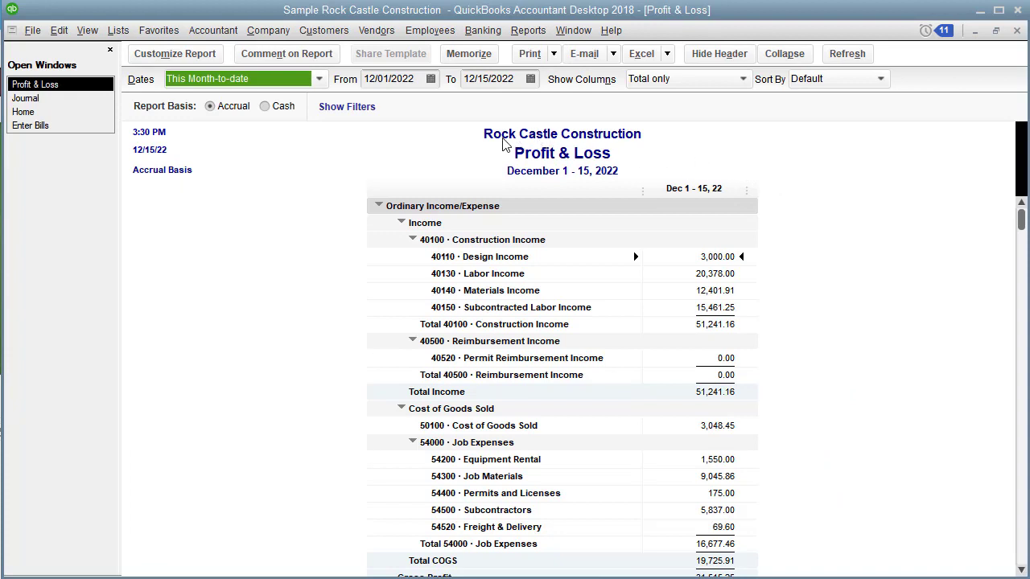
key("Tab")
type("12/15")
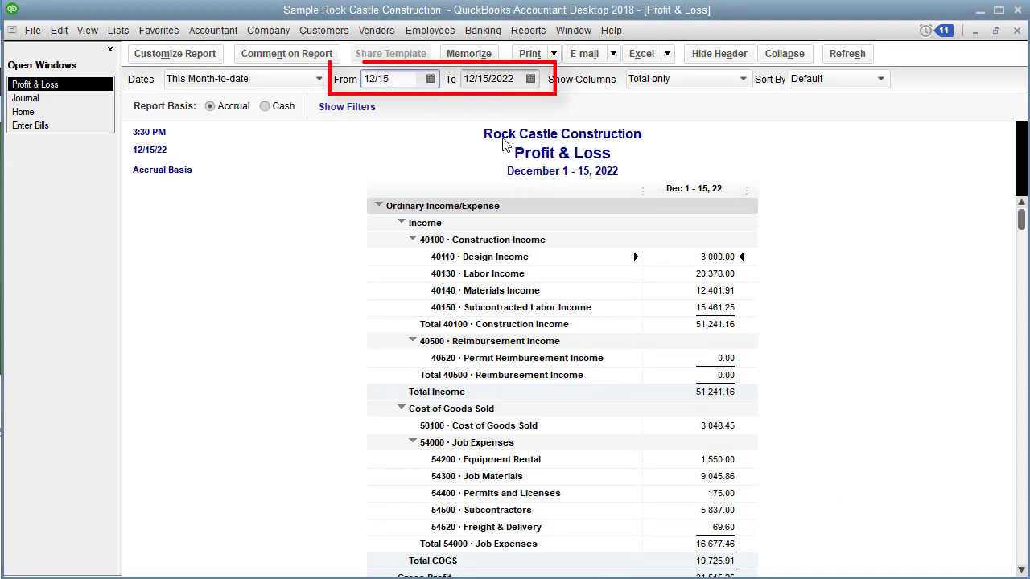
type("/")
type("2023")
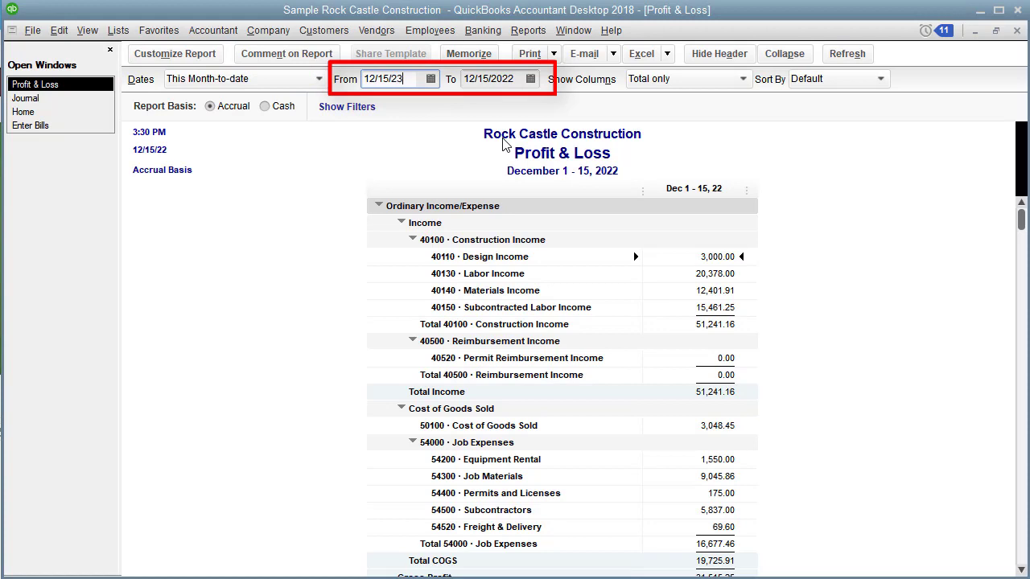
- Set the Profit & Loss report's To date to 12/15/2023 and refresh the report
key("Tab")
type("12/1")
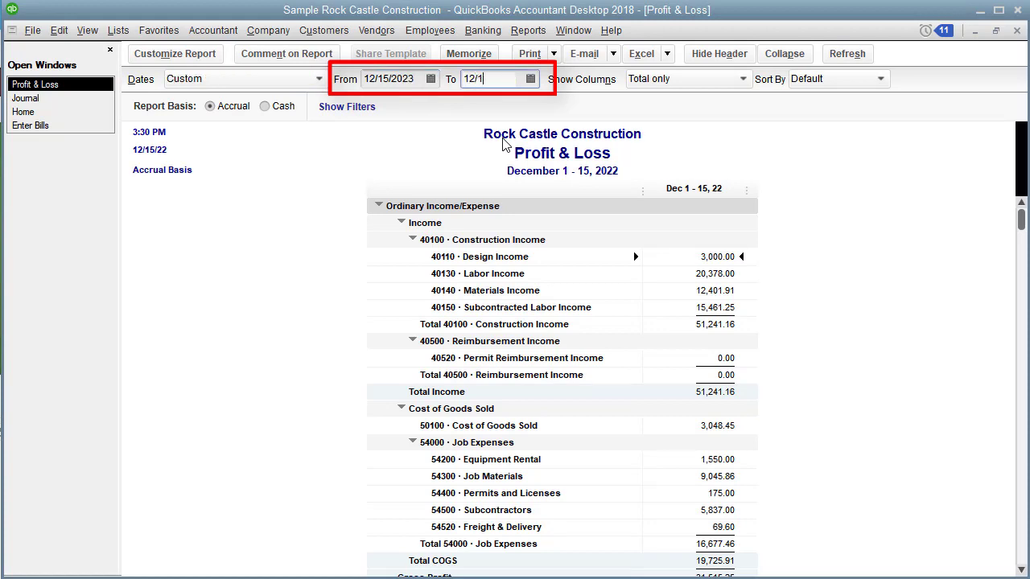
type("5/2023")
key("Tab")
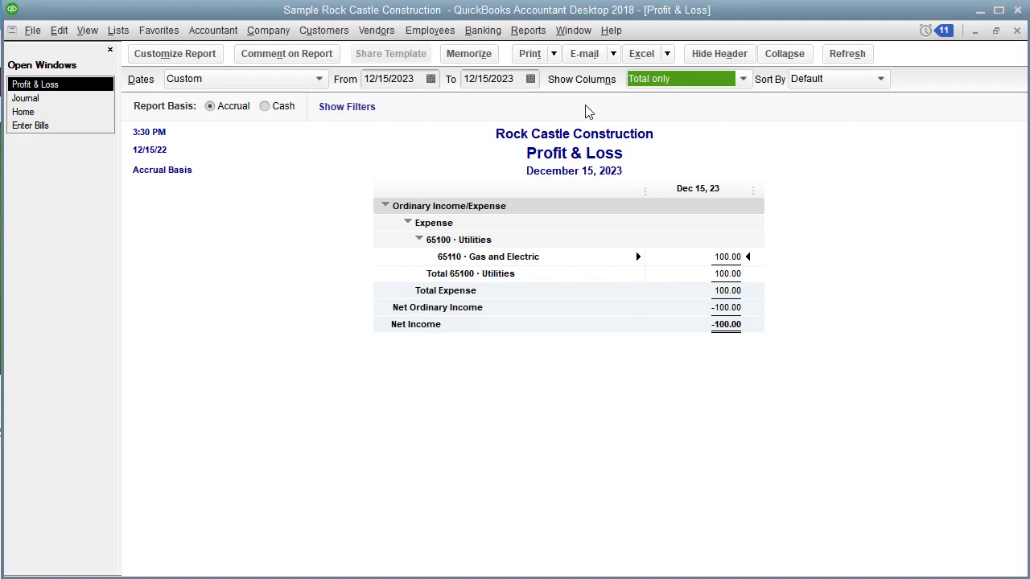
left_click(851, 58)
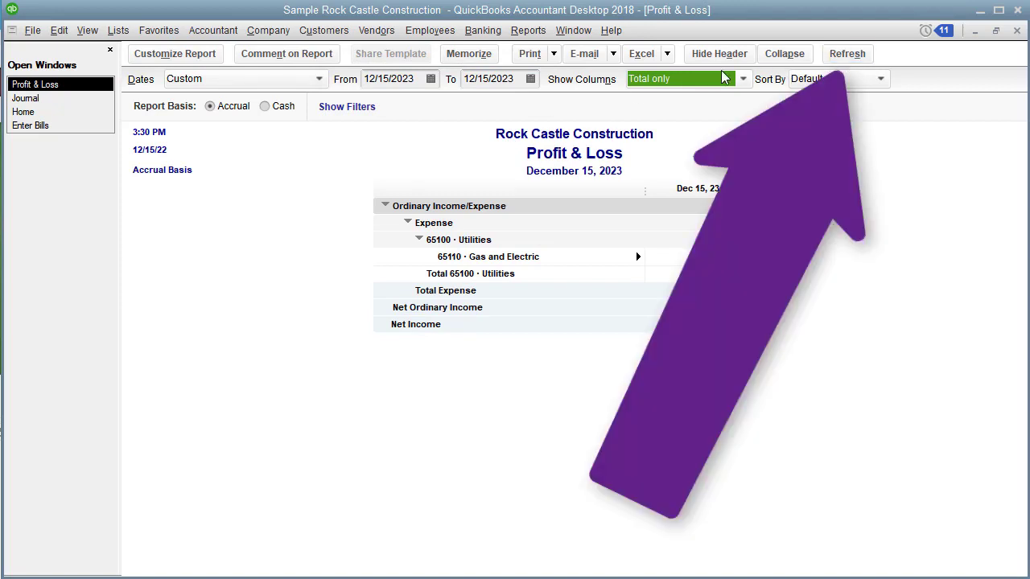
left_click(533, 80)
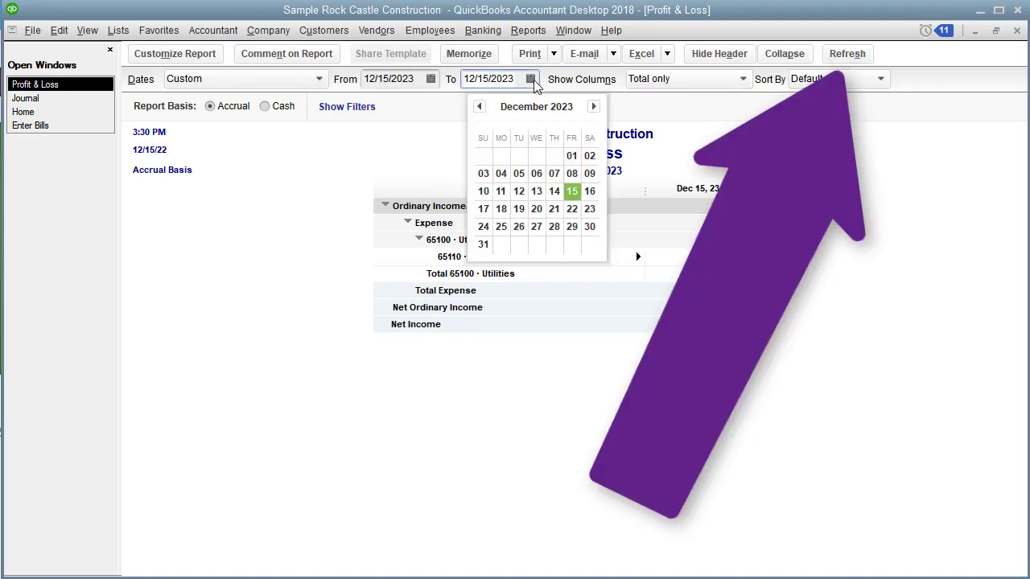
left_click(643, 123)
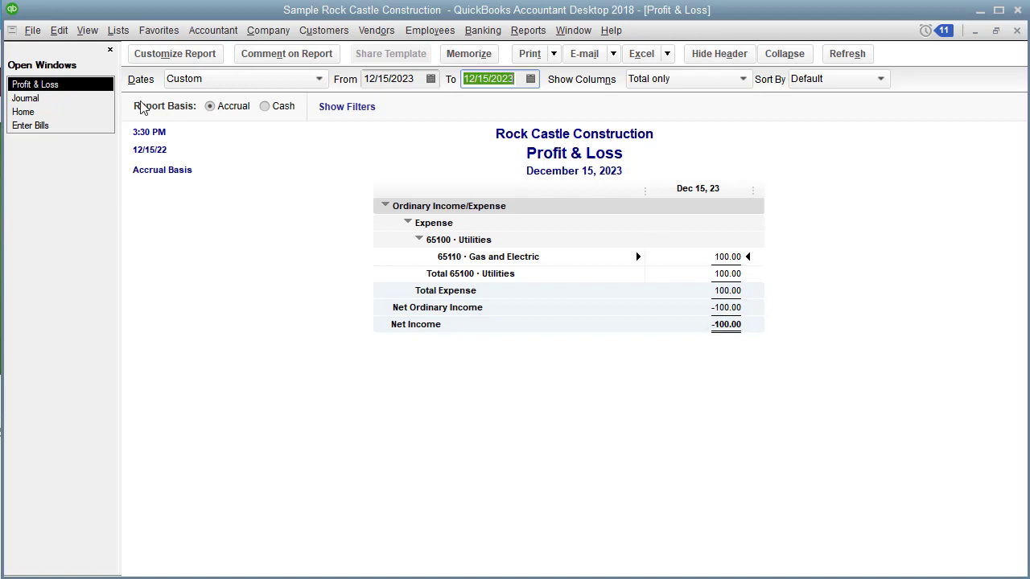
- Review the saved Cal Gas & Electric bill and compare it with its entry in the Journal report
left_click(42, 129)
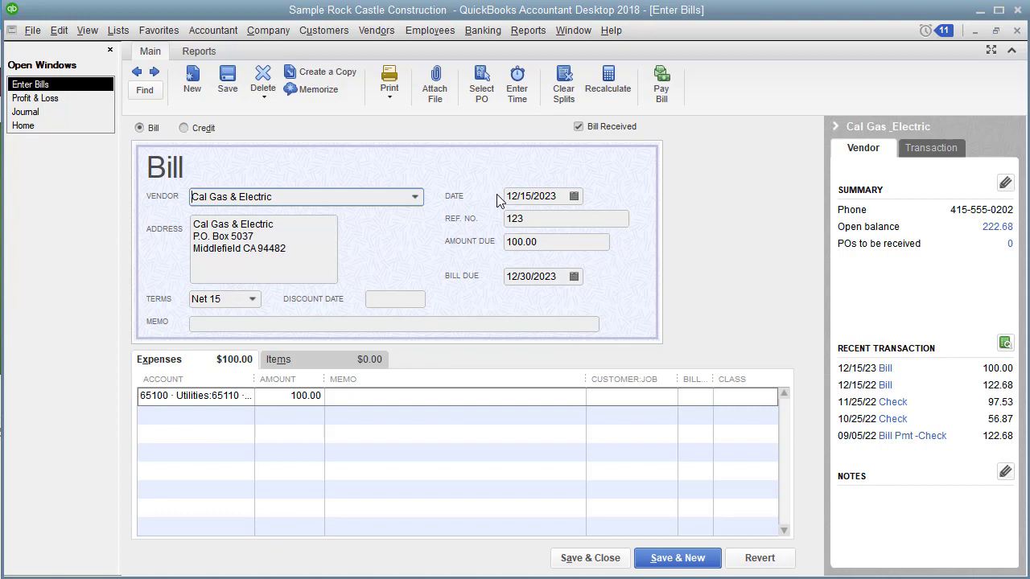
left_click(37, 113)
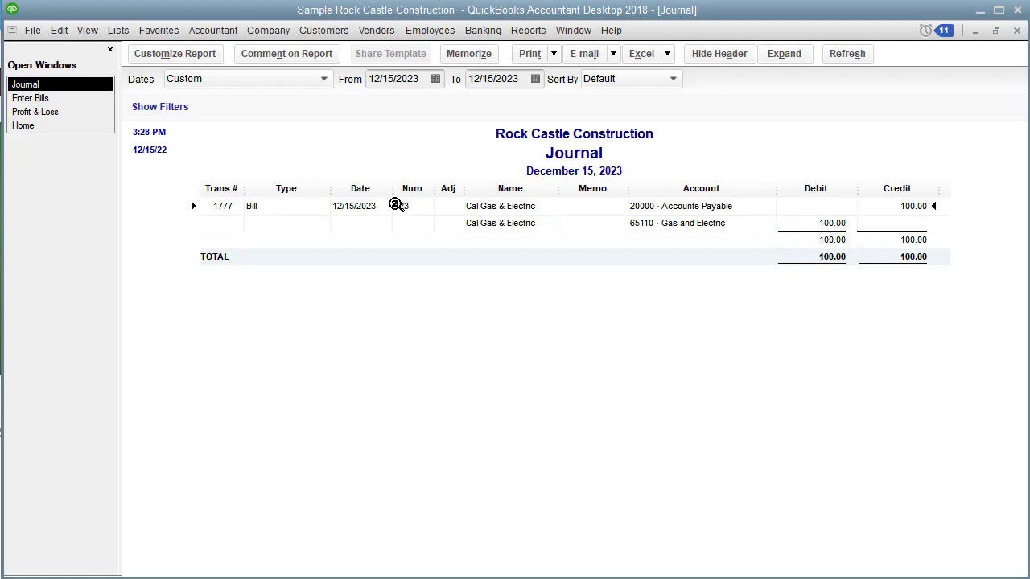
- Open Pay Bills from the Home page, filter the list to Cal Gas & Electric and select the bill with reference number 123
left_click(23, 126)
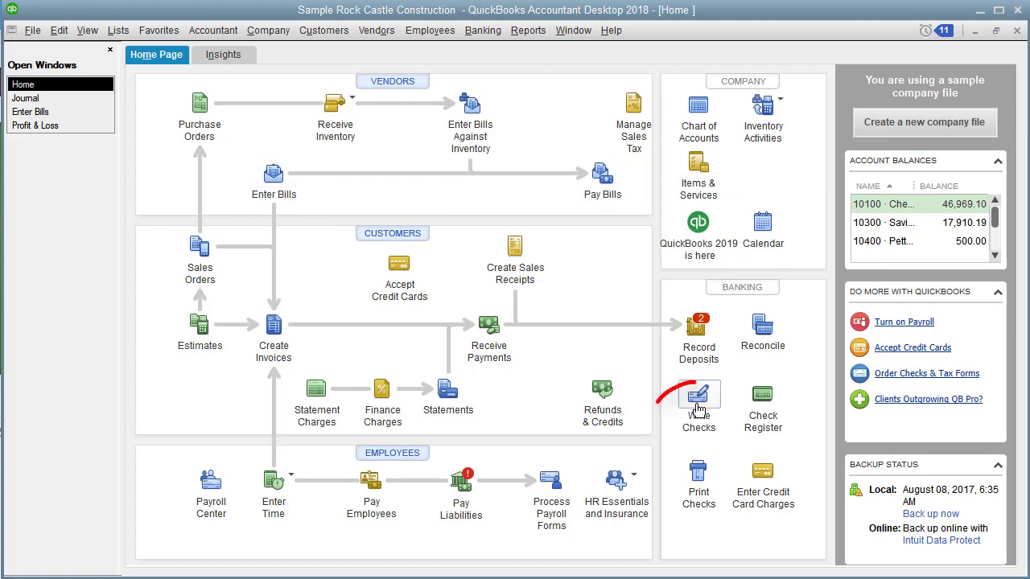
left_click(599, 182)
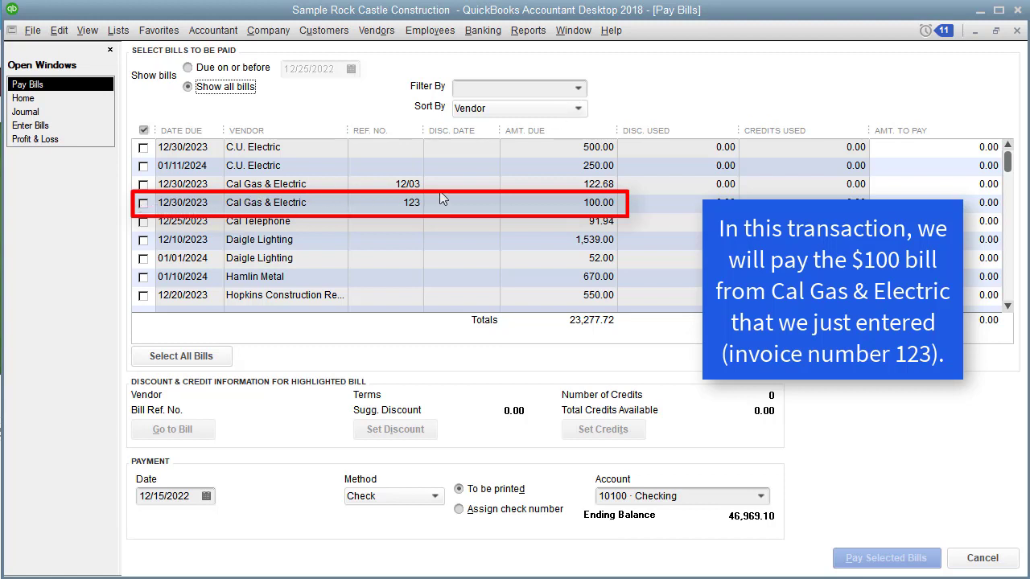
left_click(580, 89)
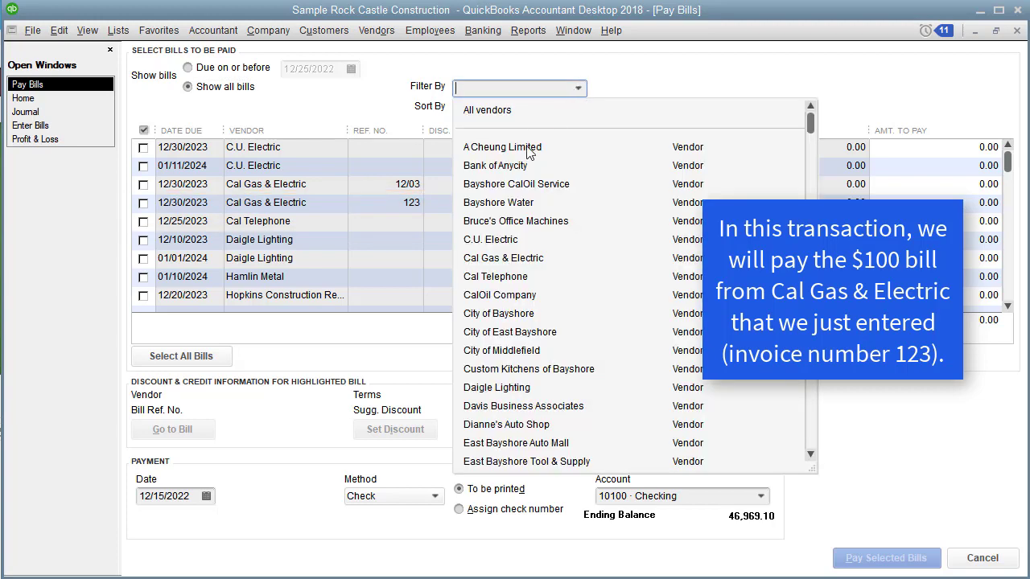
left_click(503, 258)
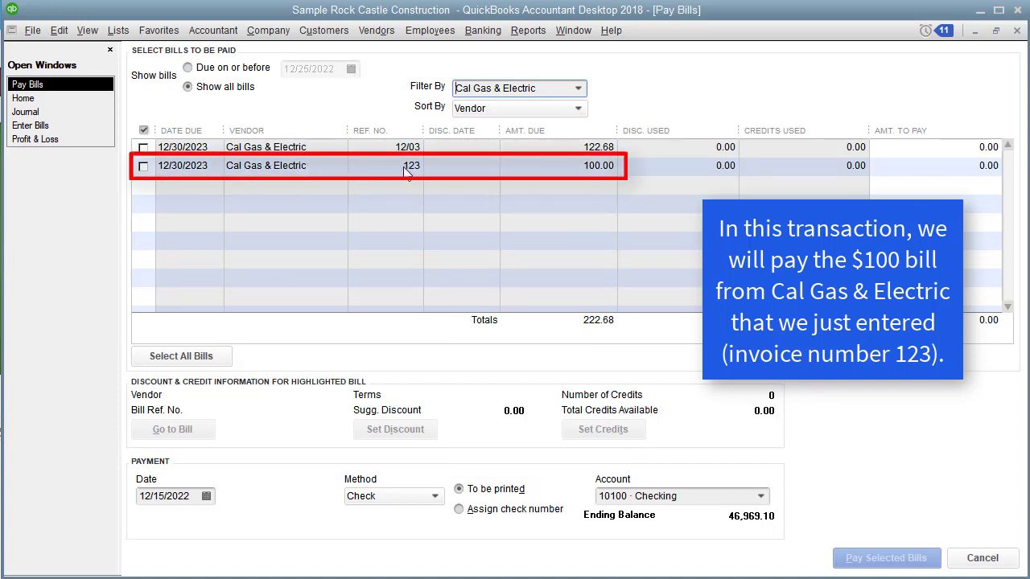
left_click(144, 167)
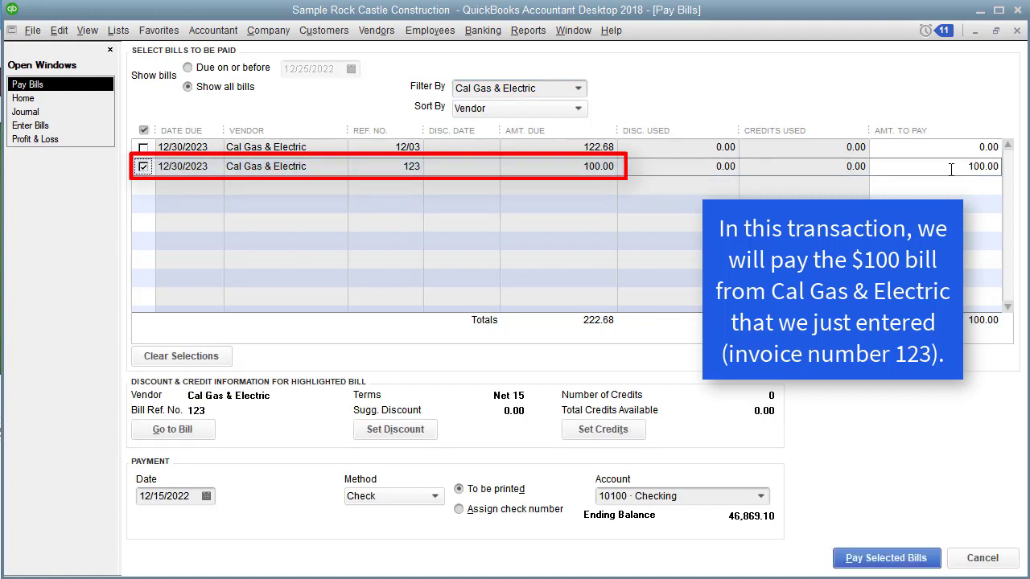
- Try a partial payment of 75 on bill 123, and set its amount to pay back to 100
left_click(963, 166)
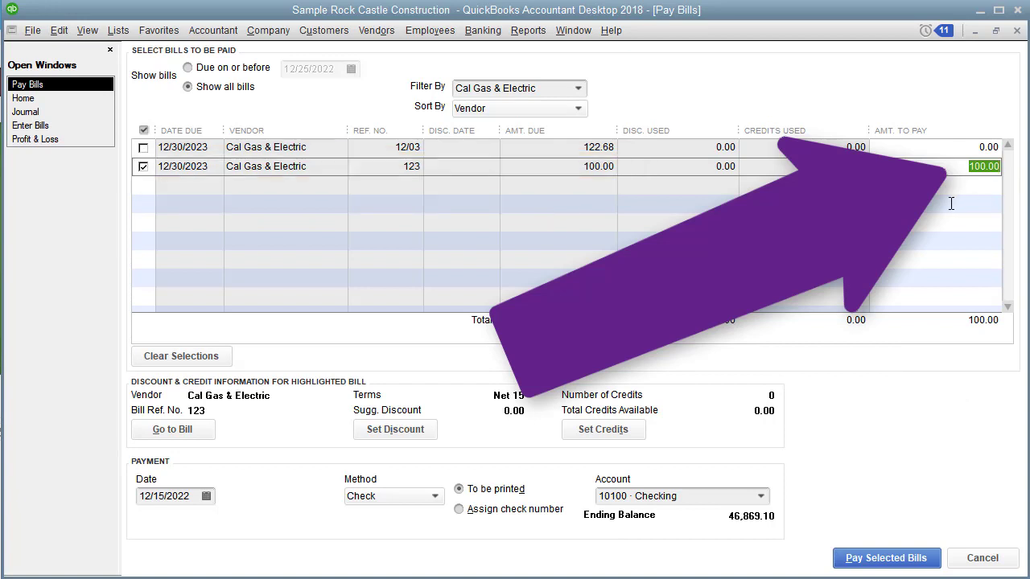
type("7")
key("Tab")
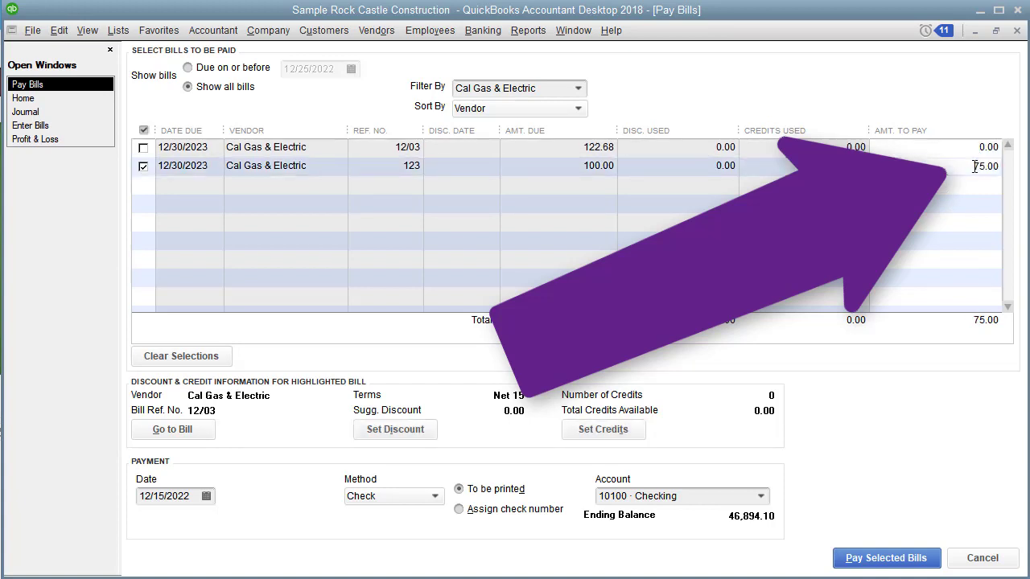
left_click(1005, 166)
type("100")
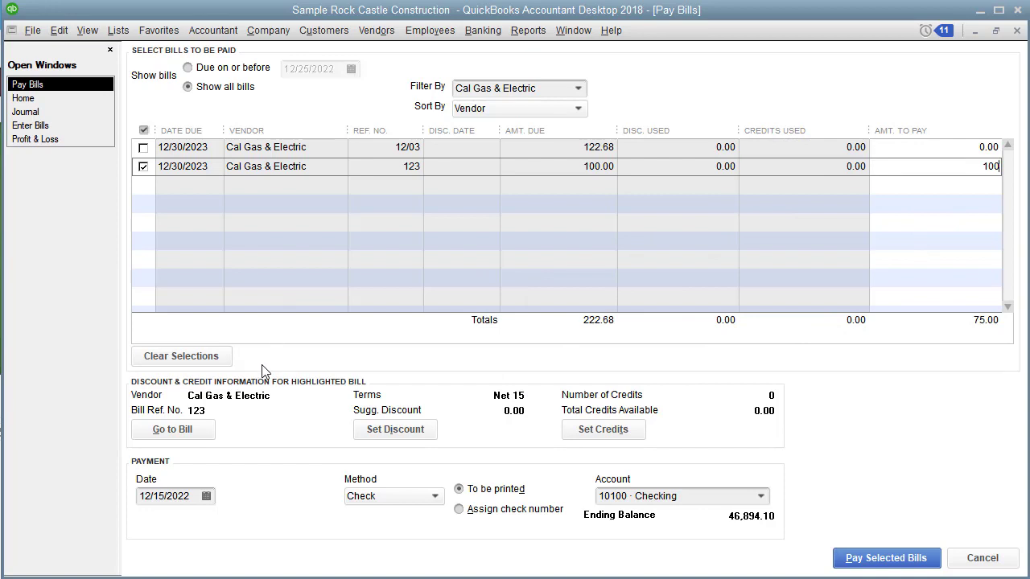
- Set the bill payment date to 01/15/2024 and choose to assign a check number instead of printing the check
left_click(188, 495)
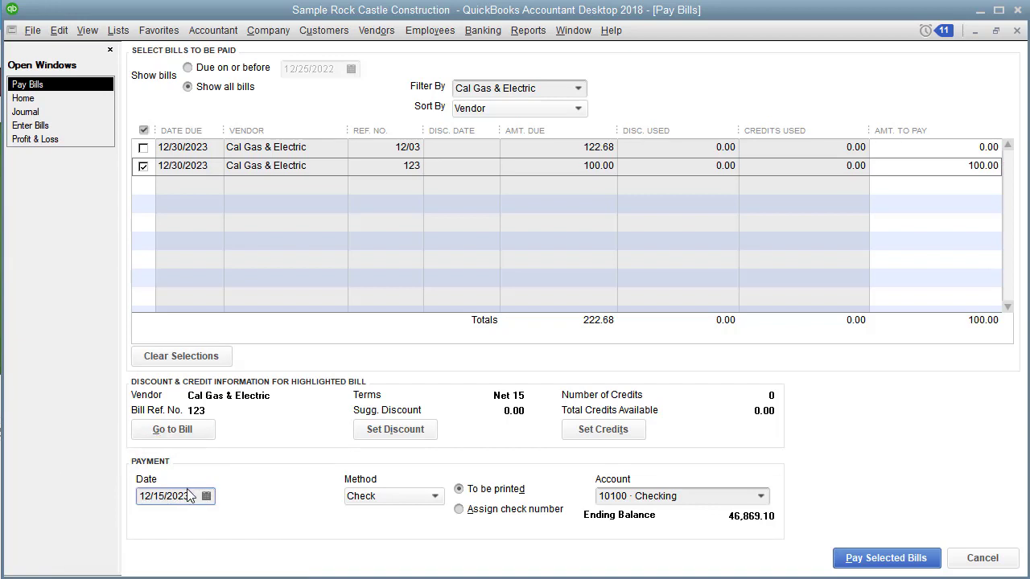
left_click(206, 497)
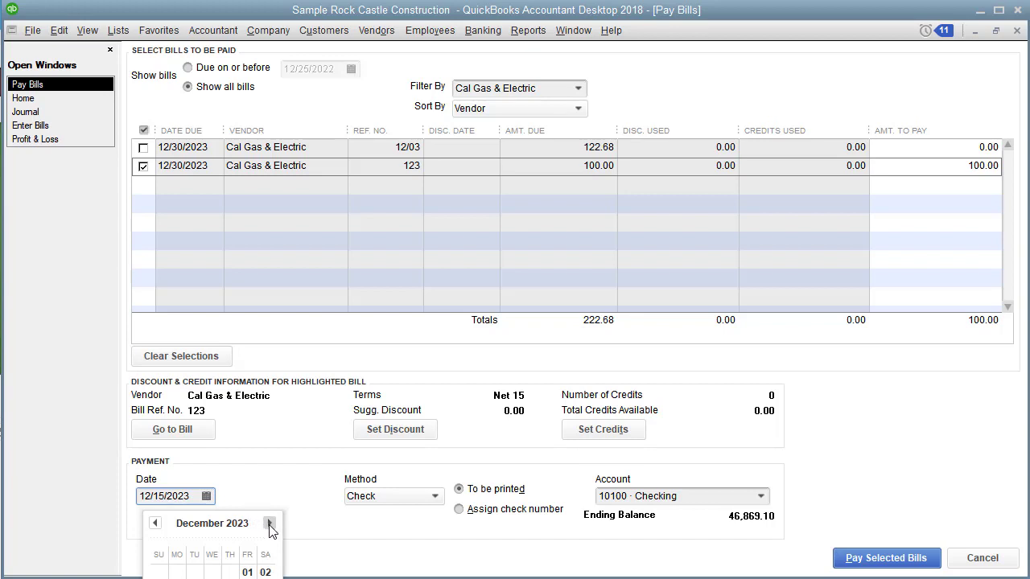
left_click(269, 524)
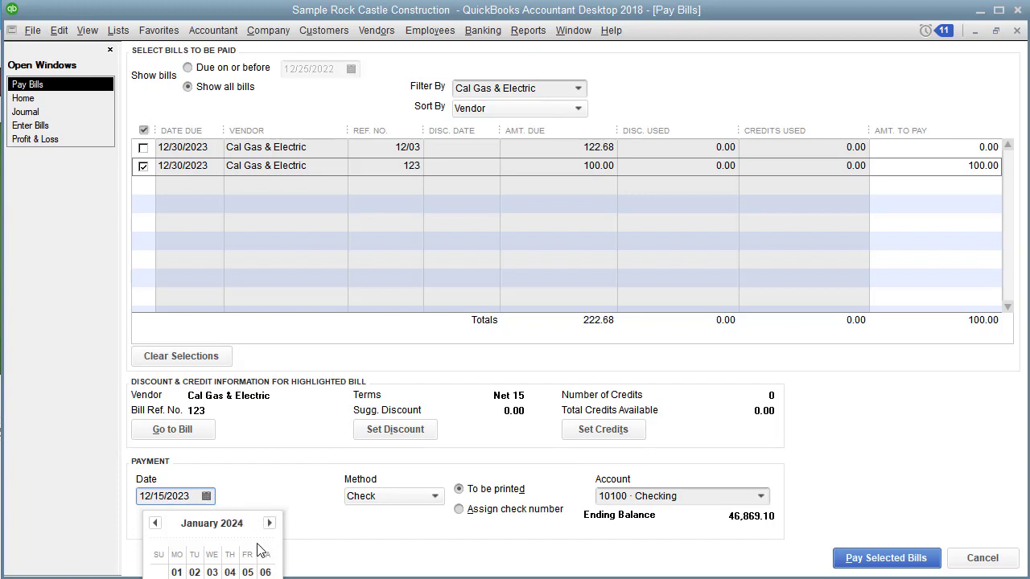
left_click(176, 578)
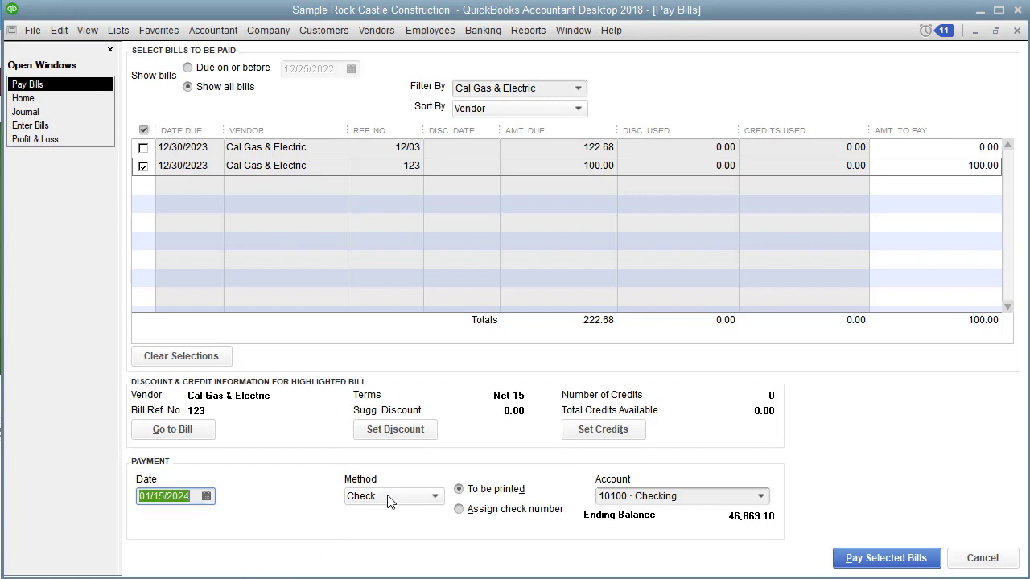
left_click(464, 513)
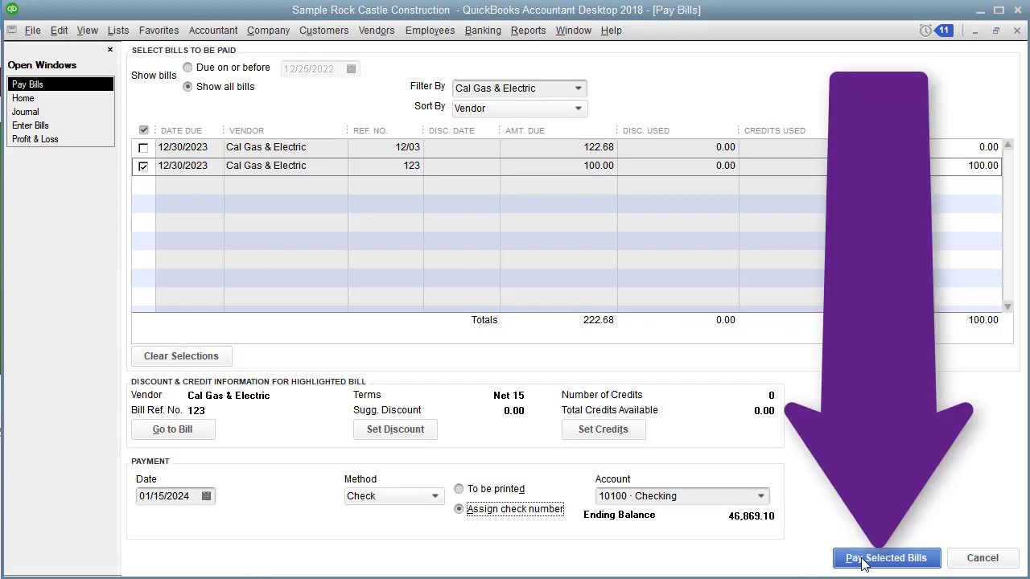
- Pay the selected bill, letting QuickBooks assign the check number
left_click(864, 563)
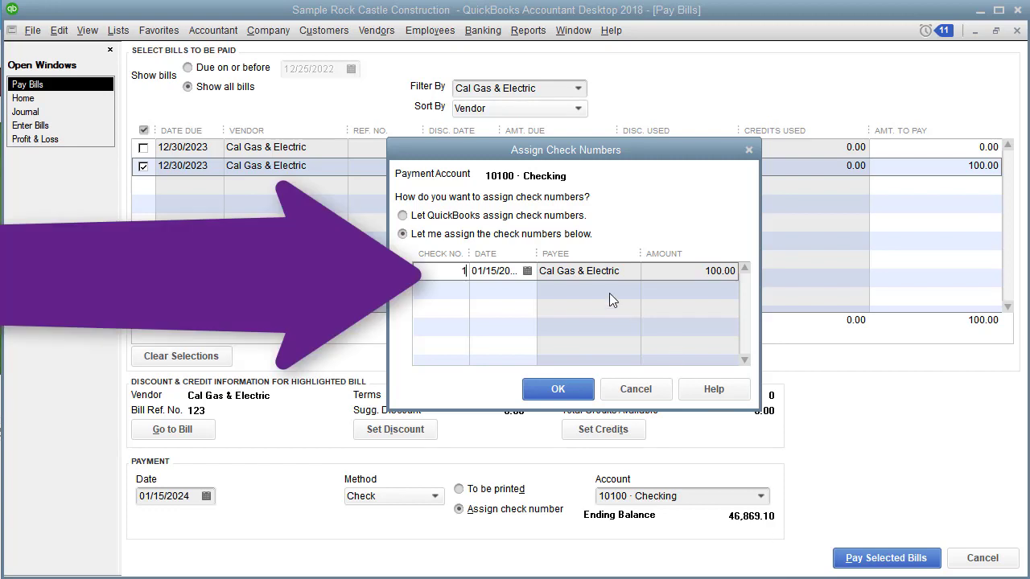
left_click(450, 271)
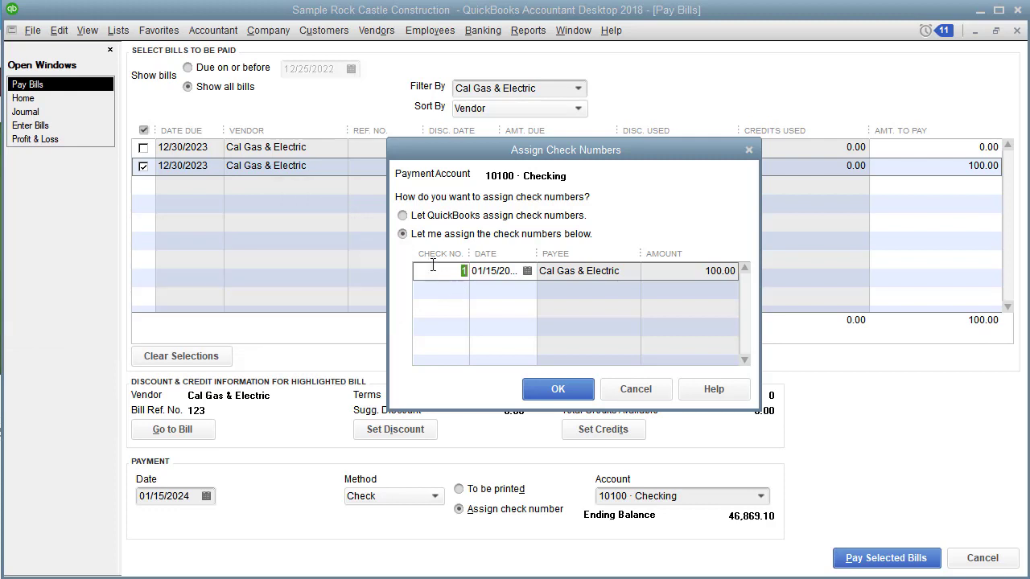
left_click(403, 216)
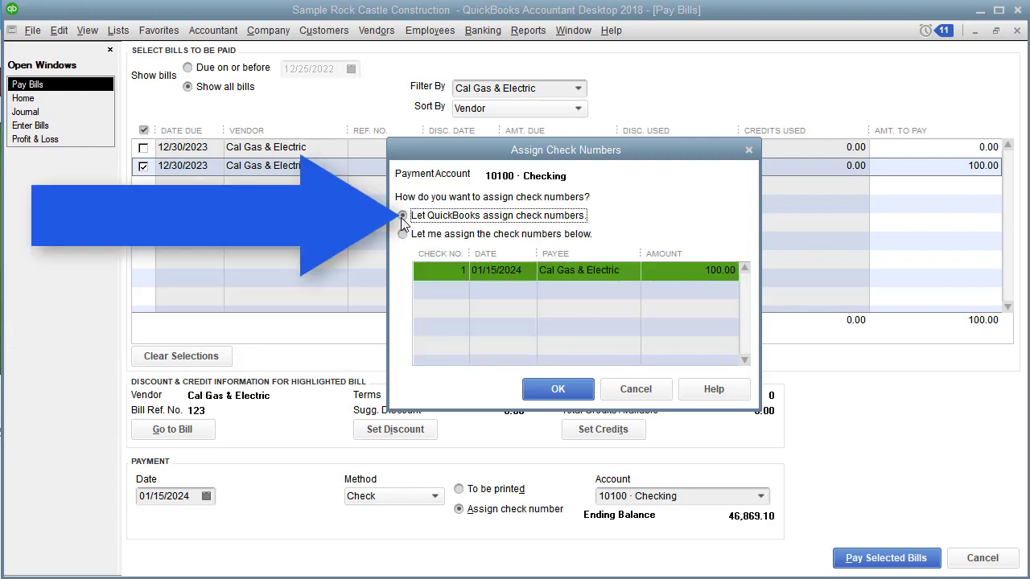
left_click(558, 389)
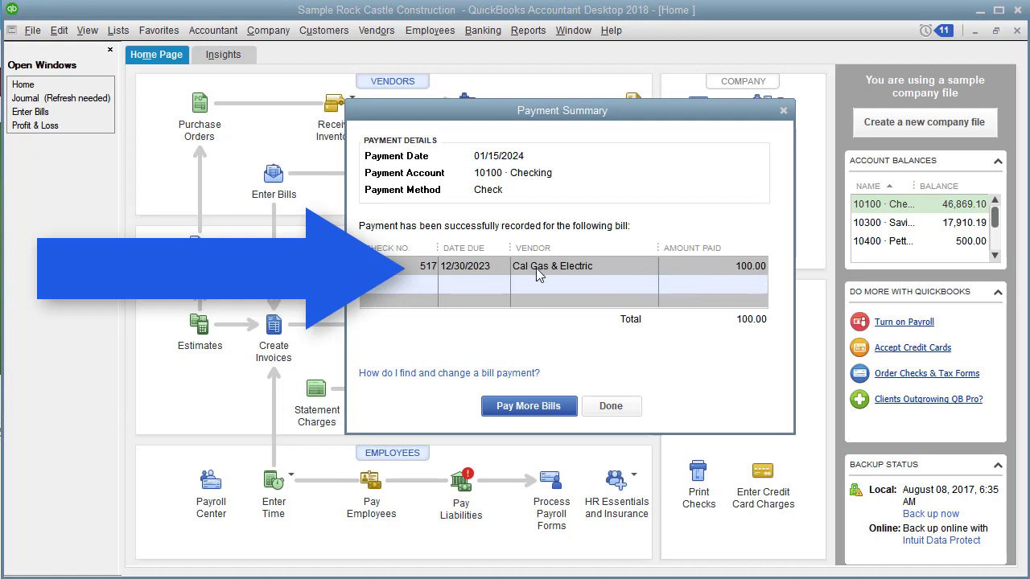
- Dismiss the payment summary, return to the Journal report, set its end date to 01/15/2024 and refresh it
left_click(612, 407)
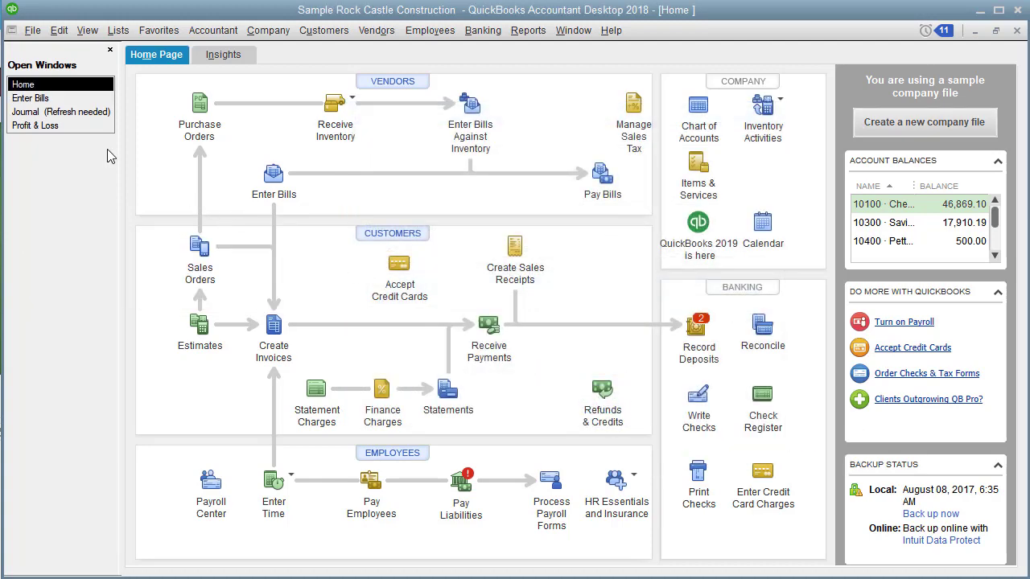
left_click(91, 114)
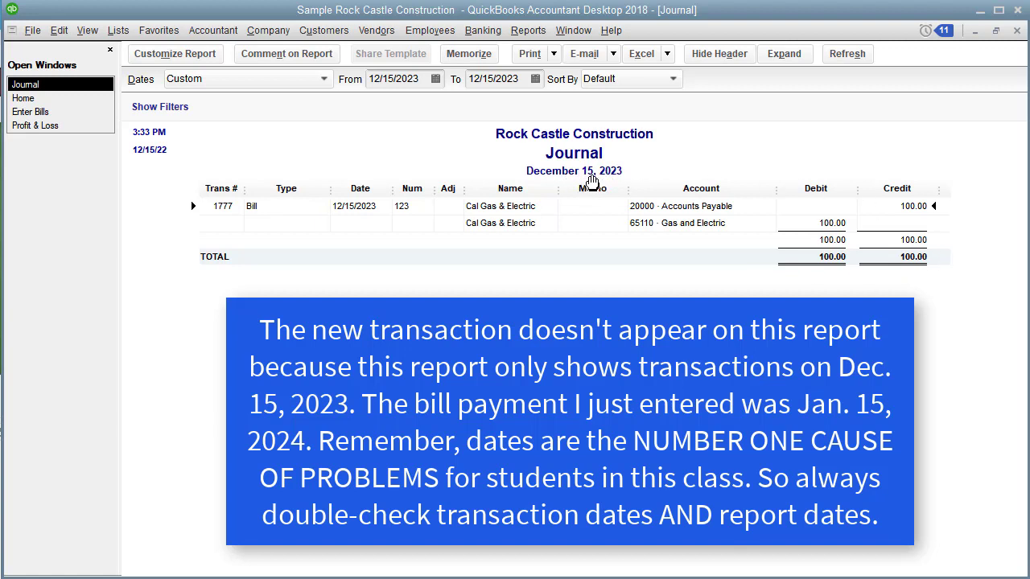
left_click(535, 79)
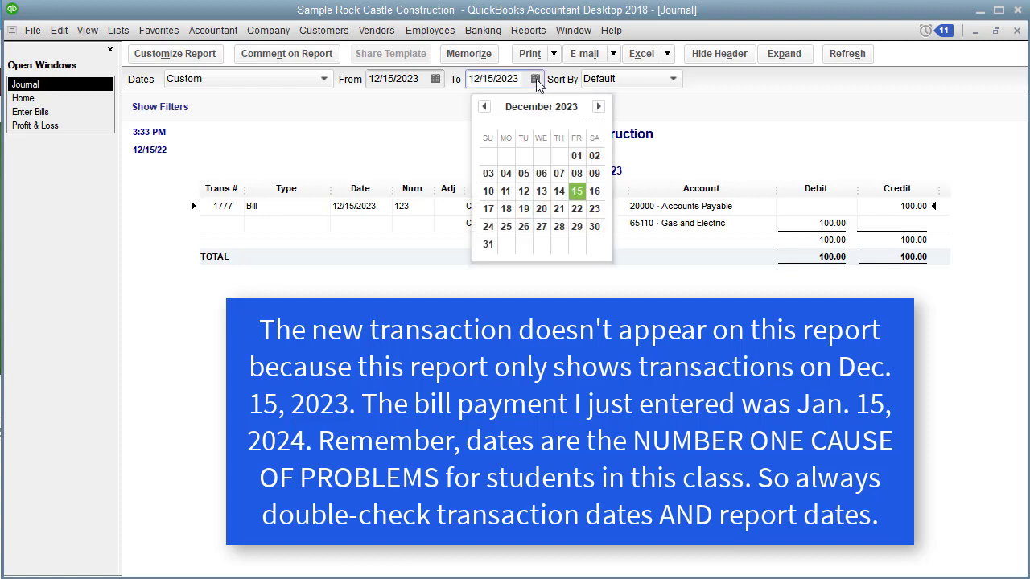
left_click(599, 107)
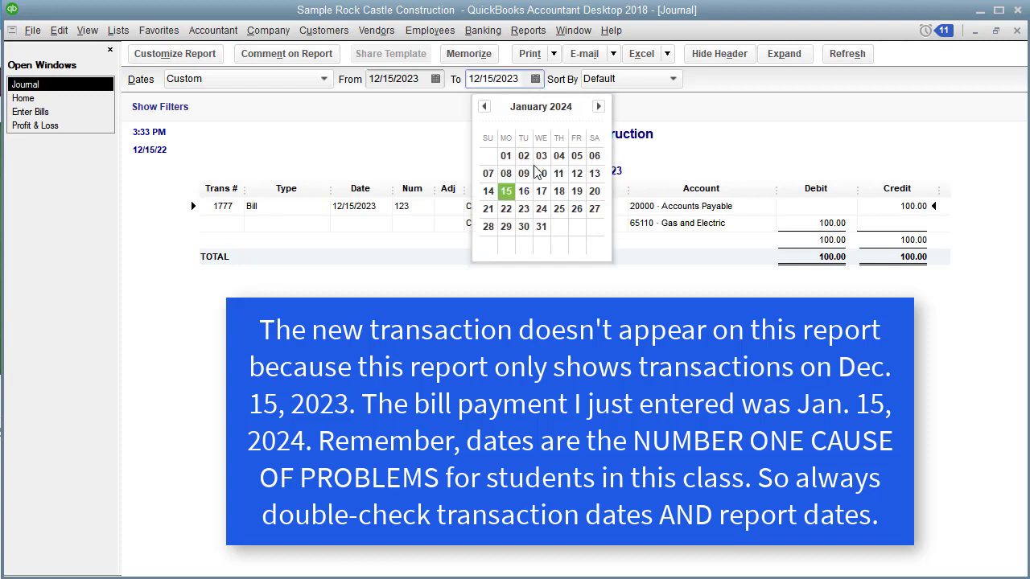
left_click(506, 191)
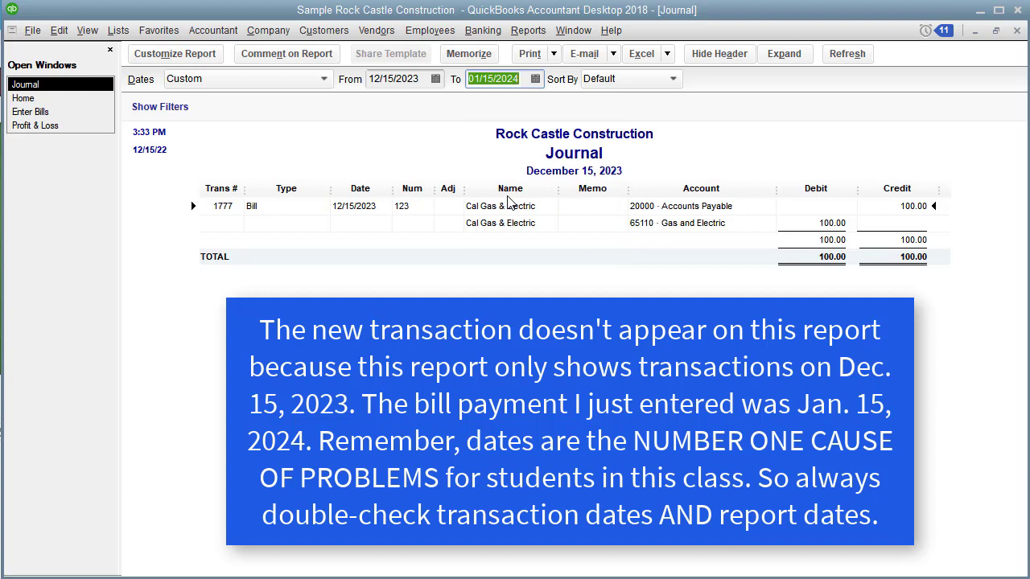
left_click(852, 58)
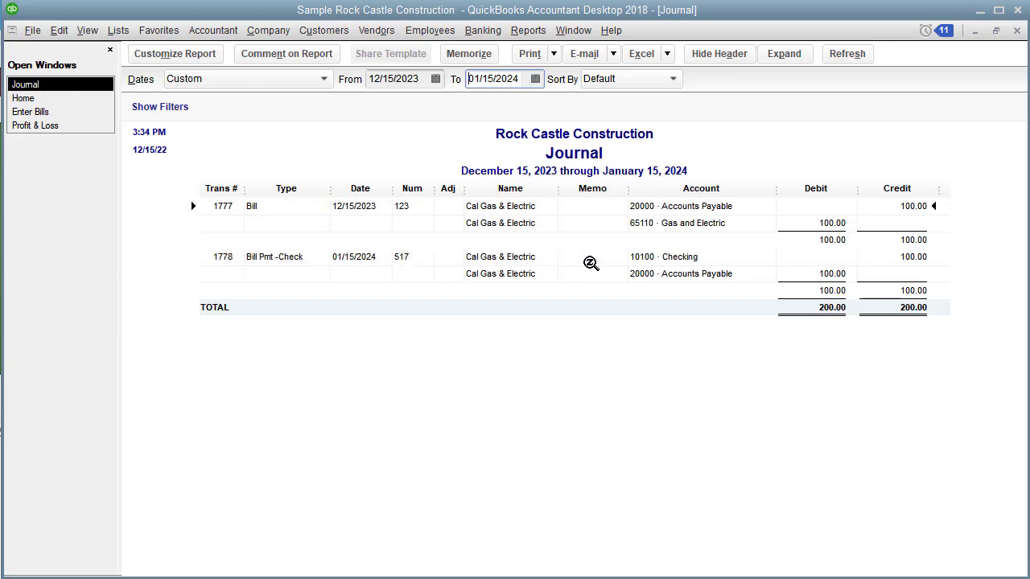
- Open the Cal Gas & Electric bill payment check from the Journal and set the check amount to 75
double_click(661, 258)
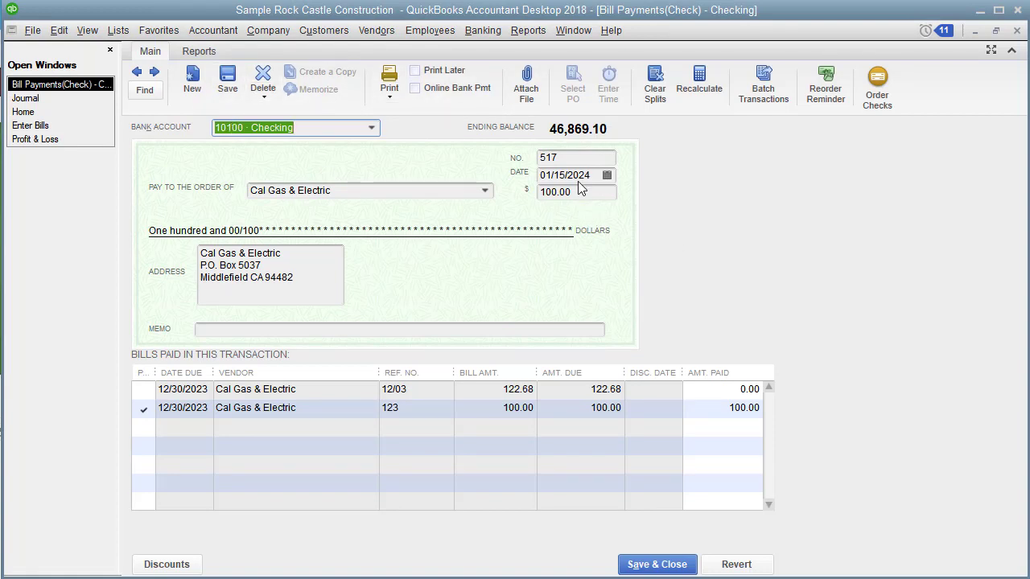
double_click(562, 160)
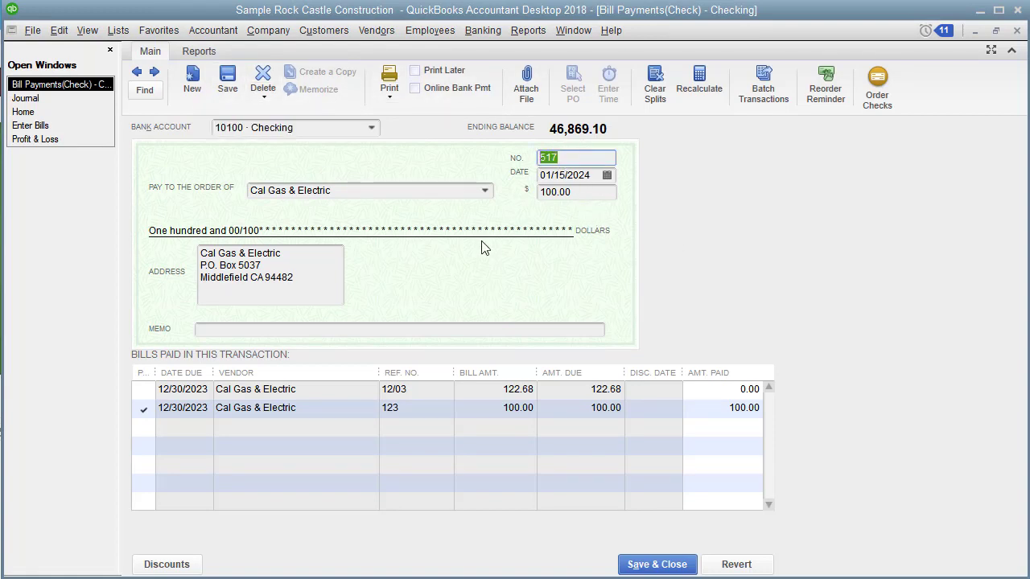
left_click(563, 193)
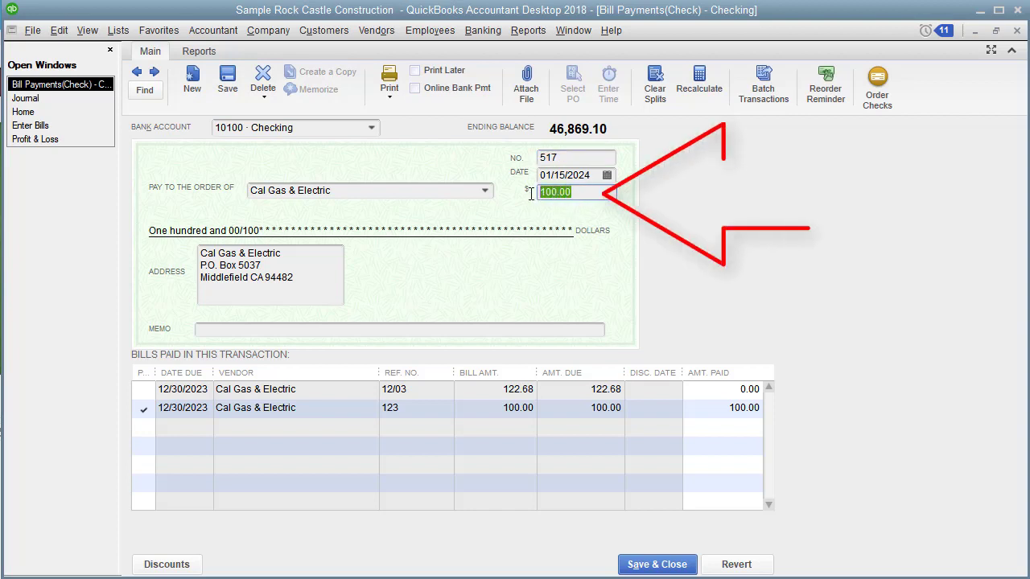
type("75")
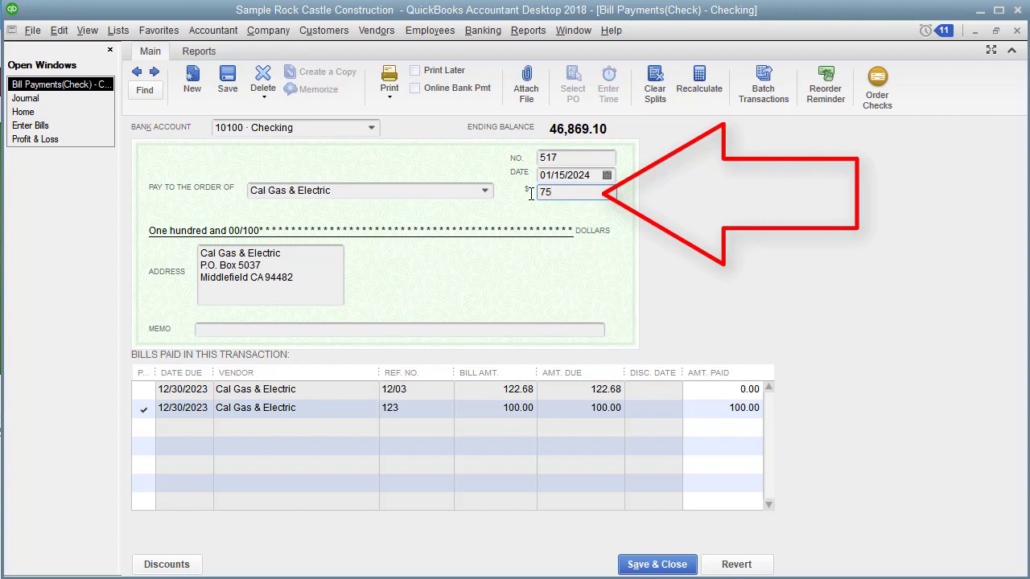
left_click(496, 331)
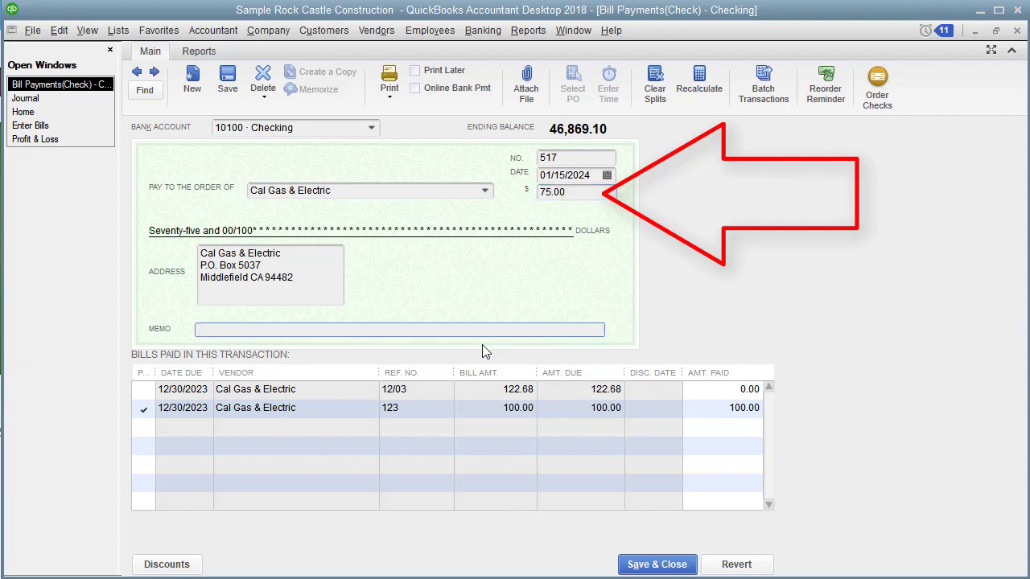
- Try to apply 75 to bill 123 as the amount paid and save the changed check
left_click(729, 409)
left_click_drag(729, 409, 752, 405)
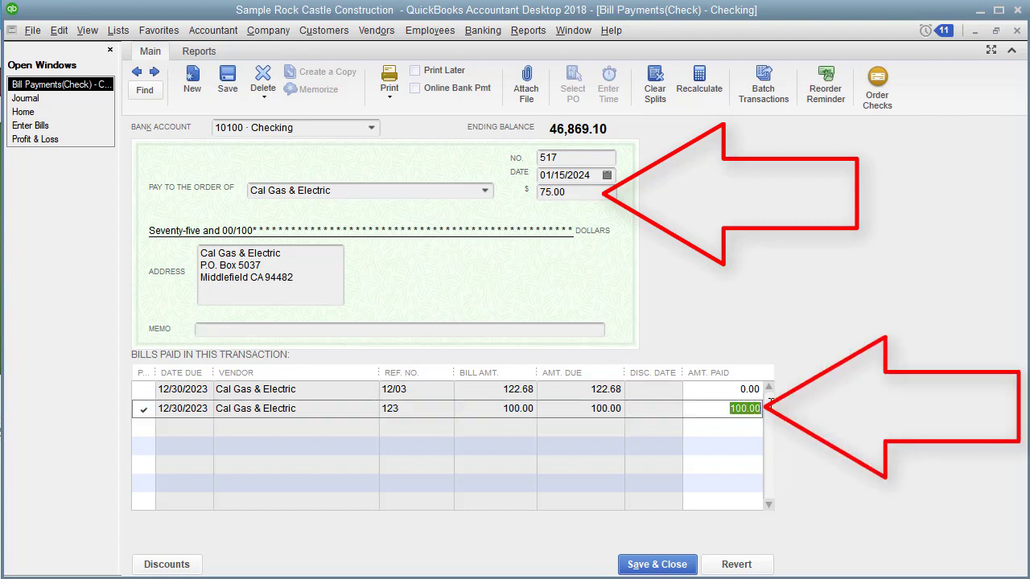
type("75")
left_click(709, 389)
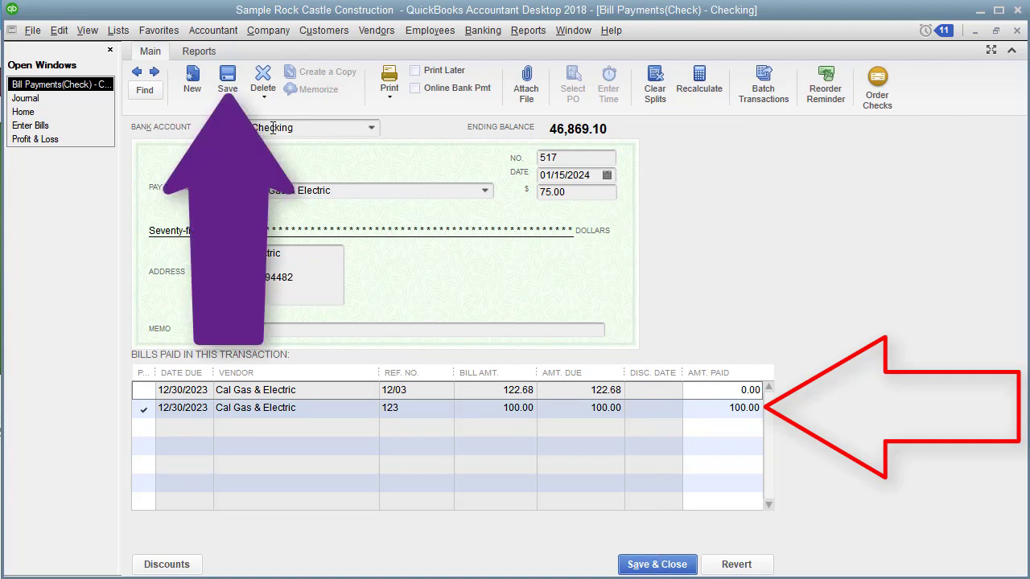
left_click(228, 78)
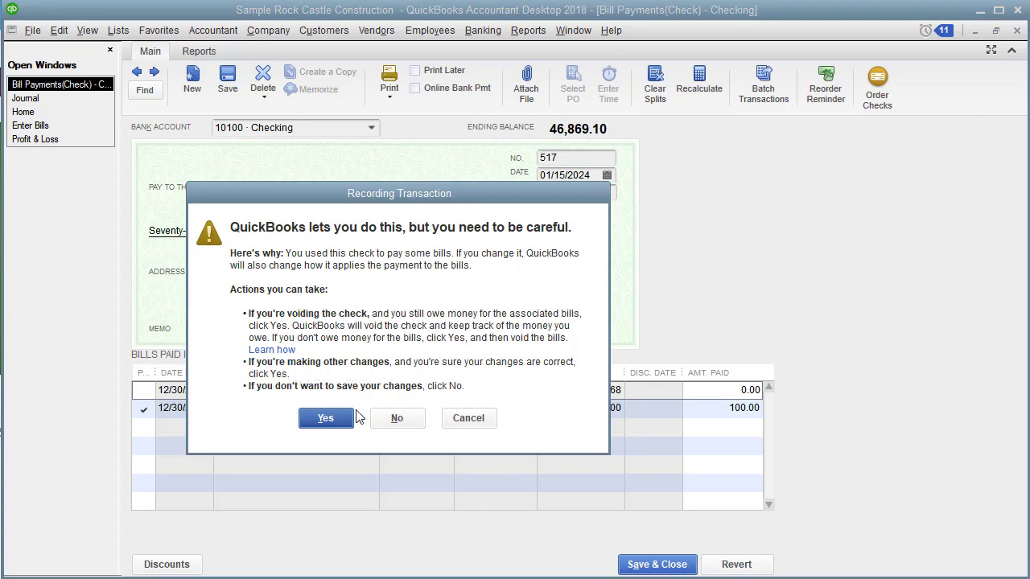
left_click(326, 418)
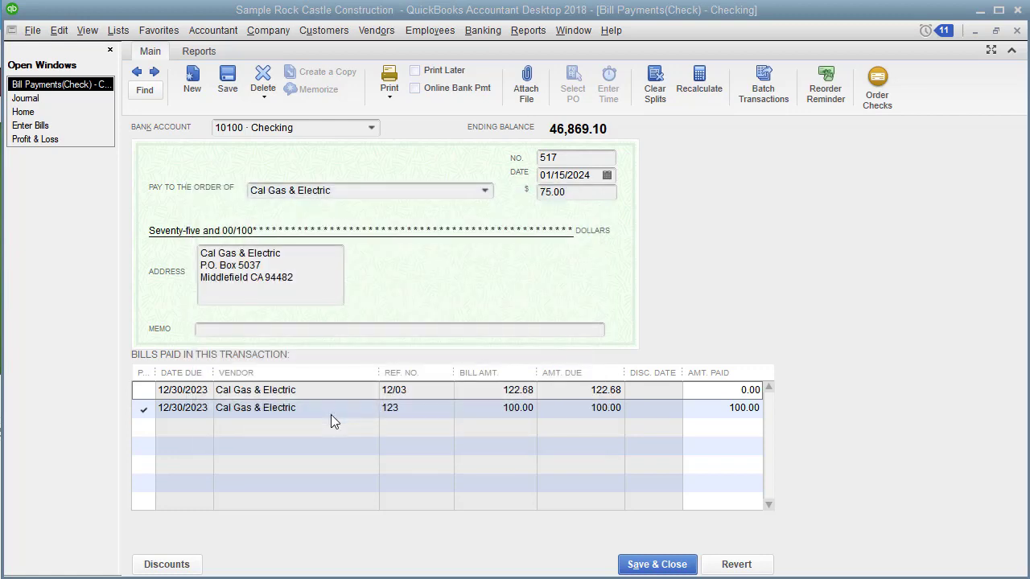
left_click_drag(466, 80, 488, 252)
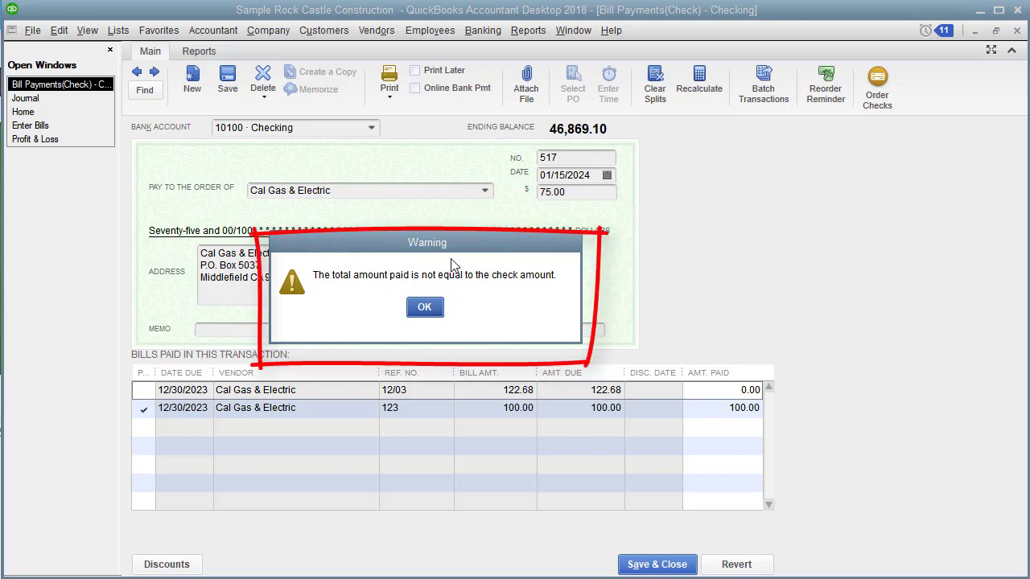
left_click_drag(461, 250, 439, 288)
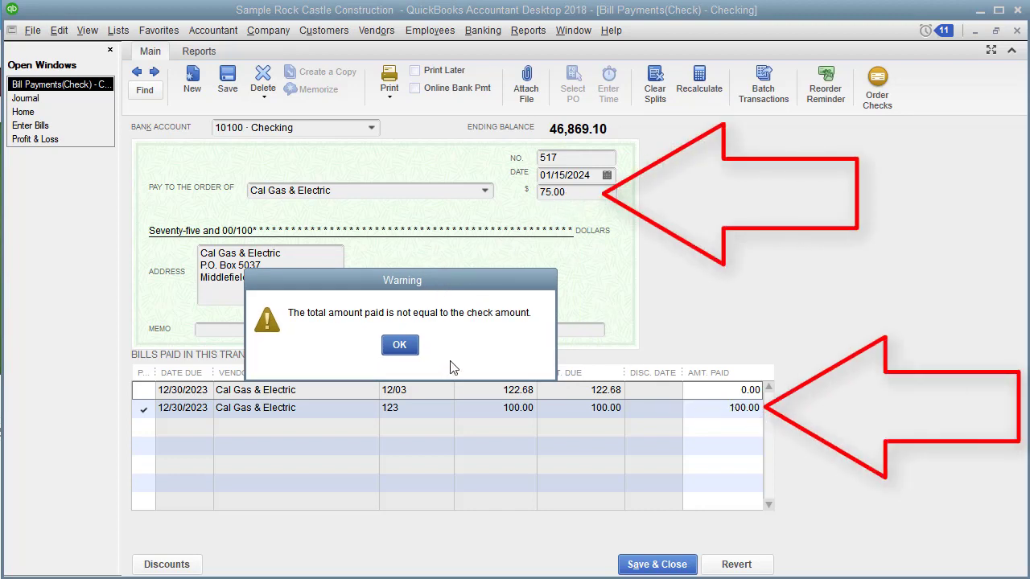
left_click(406, 346)
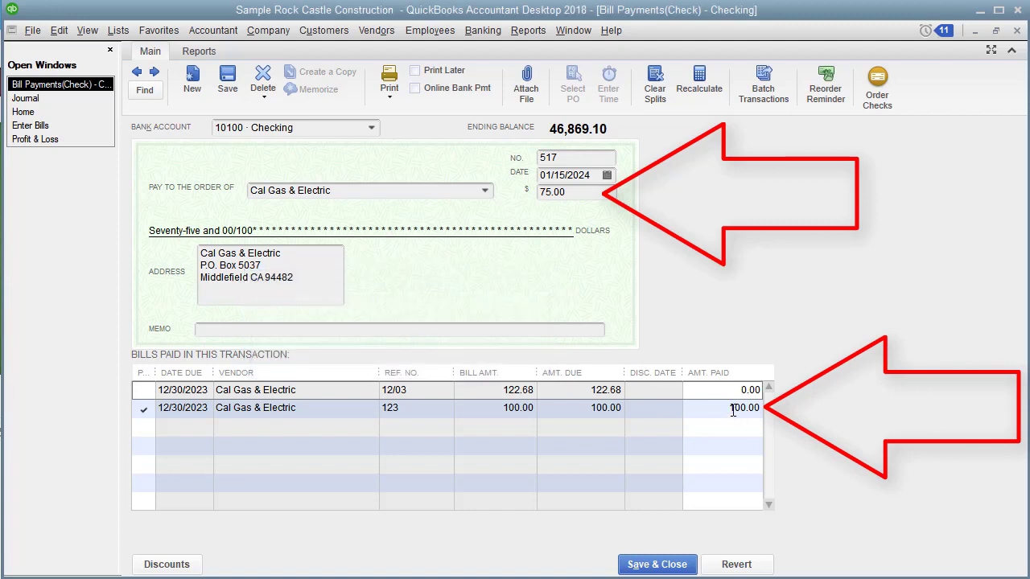
- Set the amount paid on bill 123 to 75, then save the changed check and close it
left_click(734, 410)
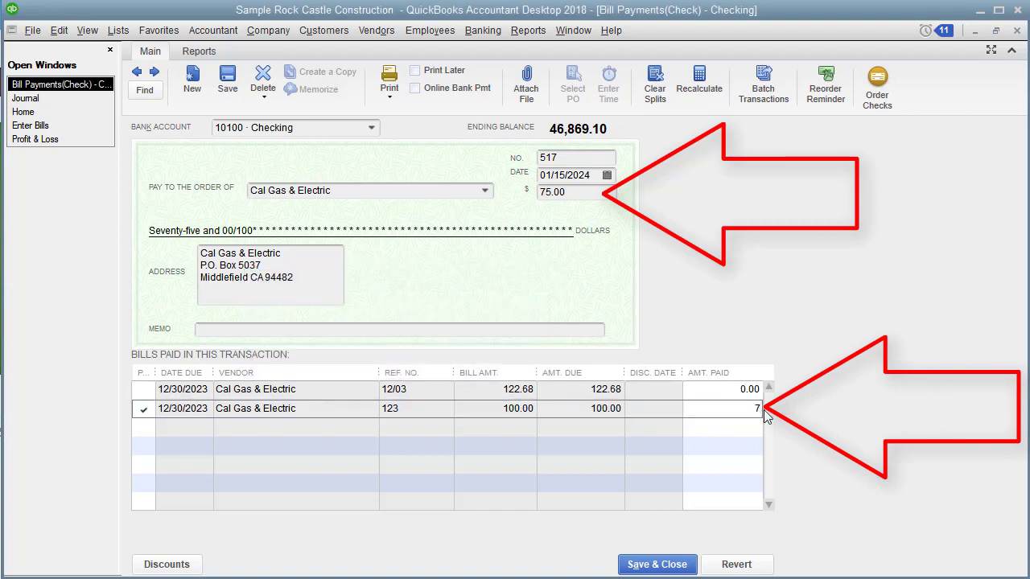
type("75")
left_click(713, 393)
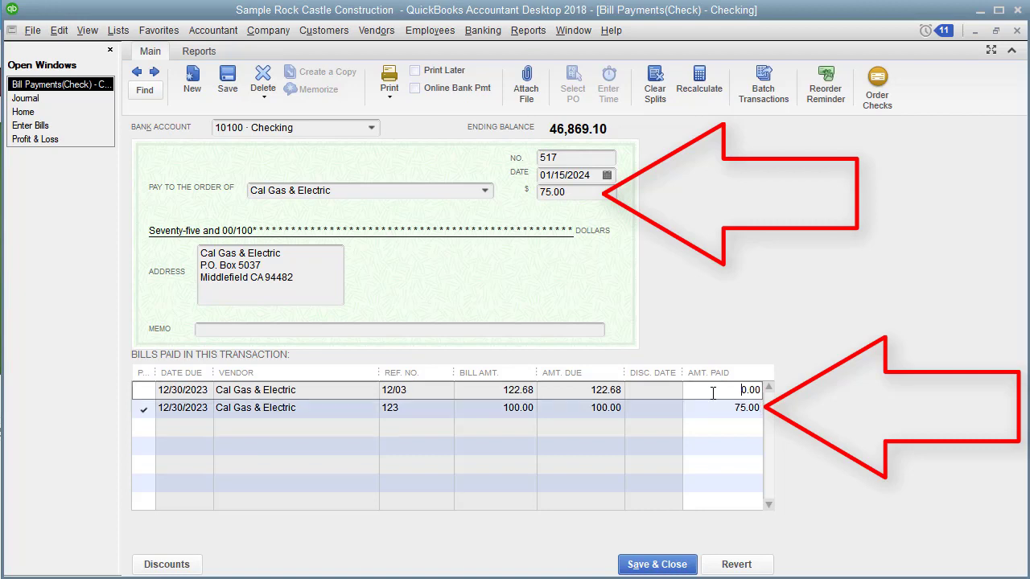
left_click(224, 82)
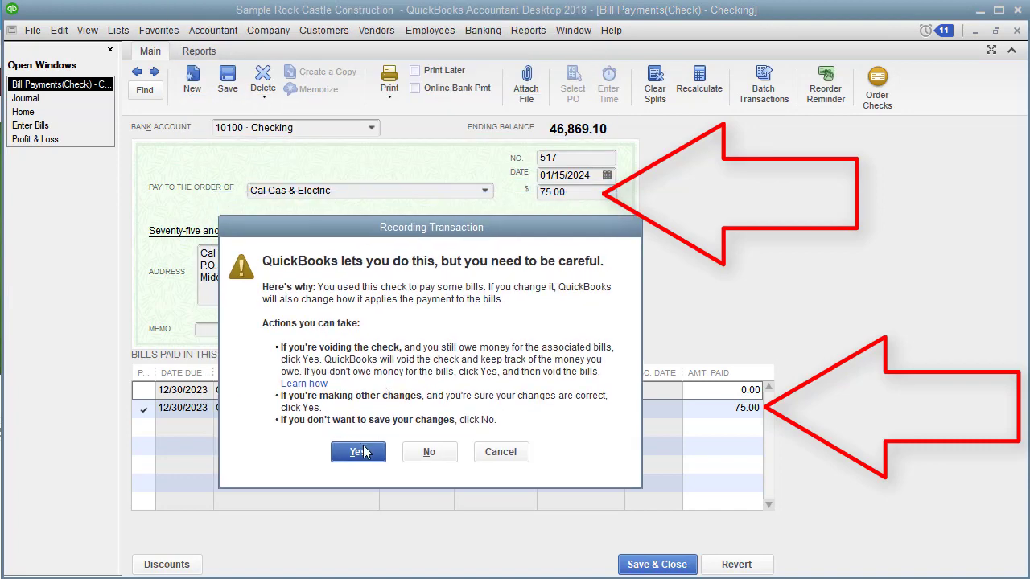
left_click(357, 453)
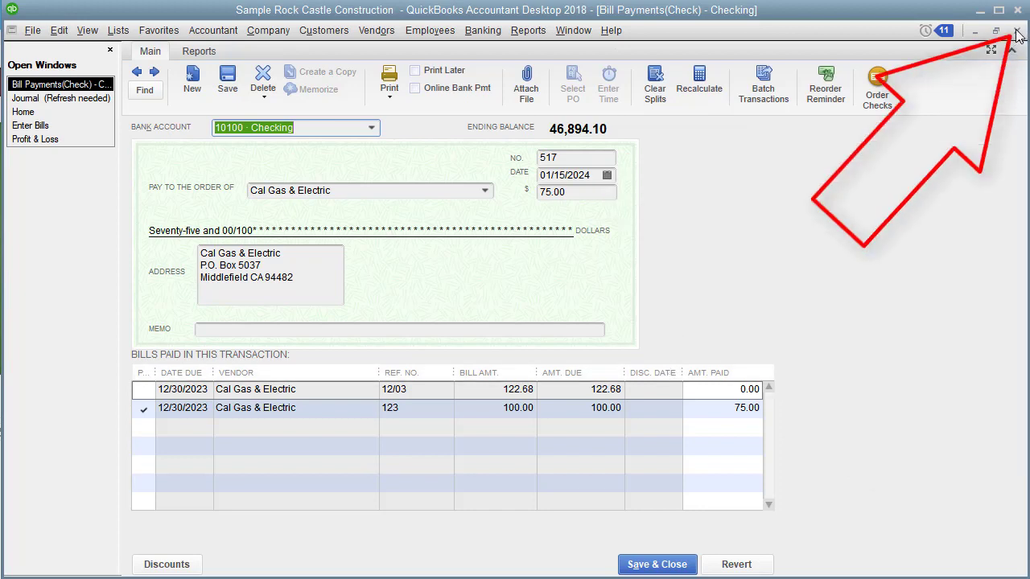
left_click(658, 565)
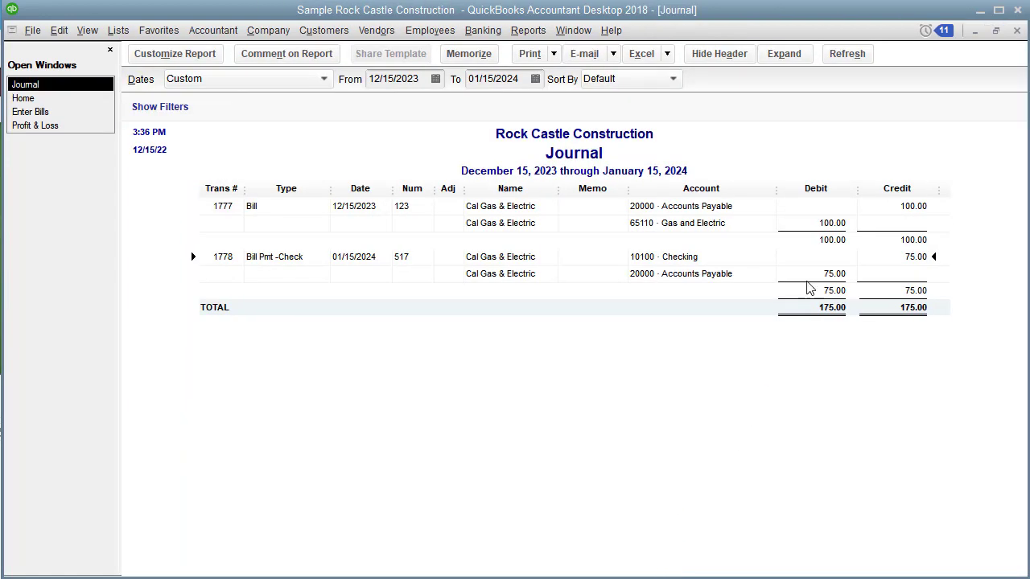
- Reopen the Cal Gas & Electric bill payment from the refreshed Journal, delete the check and close the blank check form
left_click(848, 54)
double_click(682, 257)
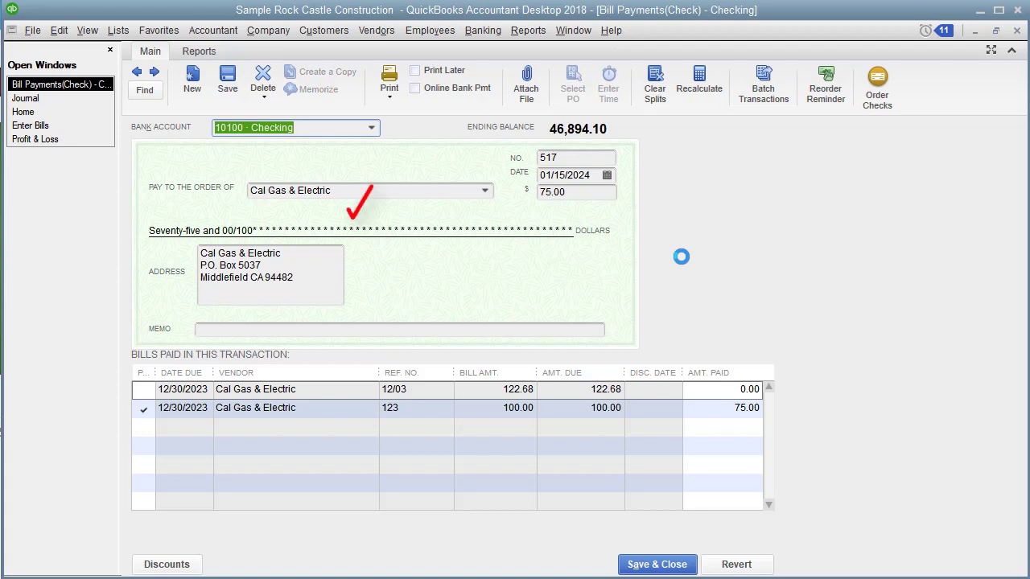
left_click(266, 98)
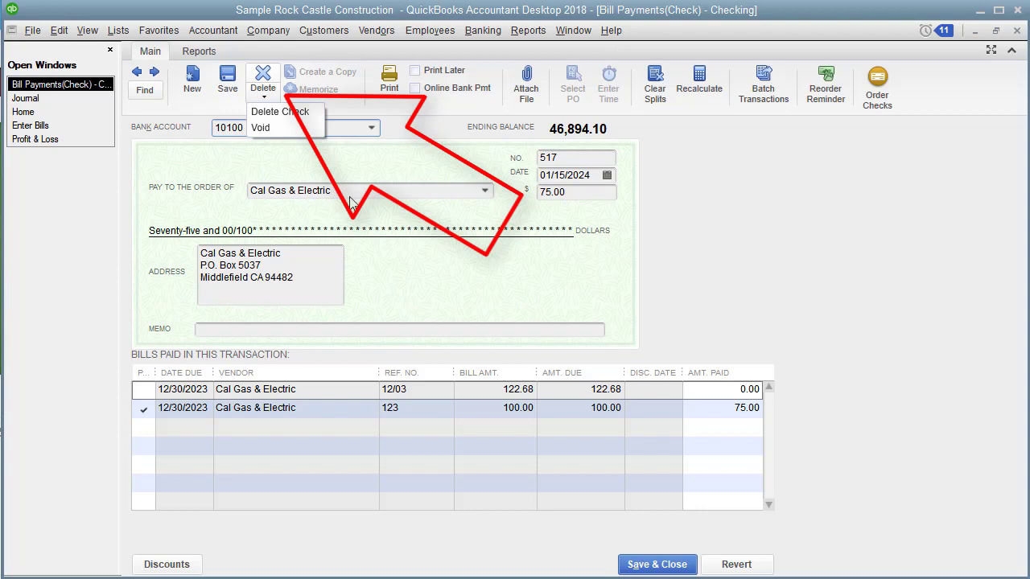
left_click(288, 113)
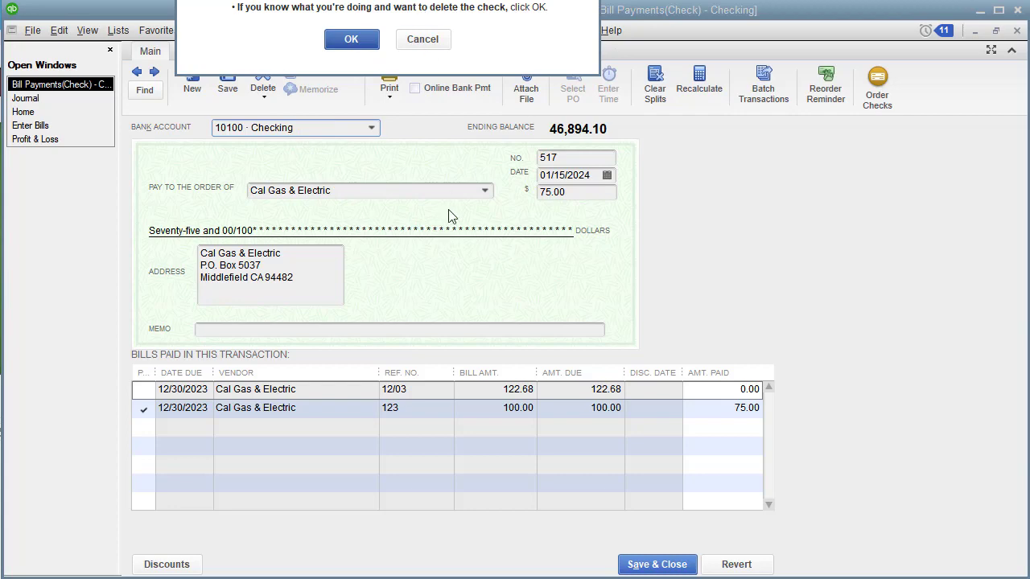
left_click_drag(482, 0, 508, 248)
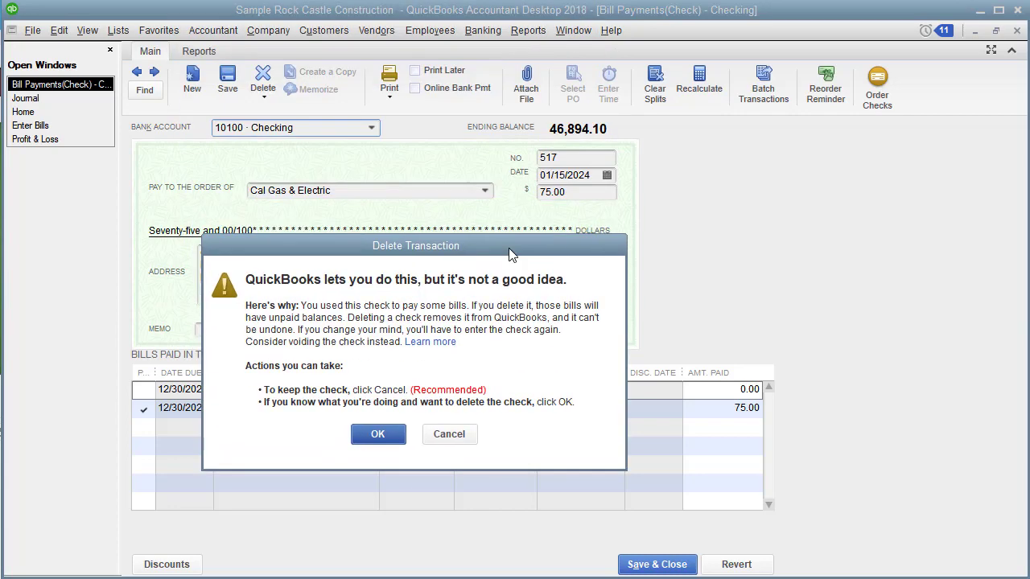
left_click(378, 434)
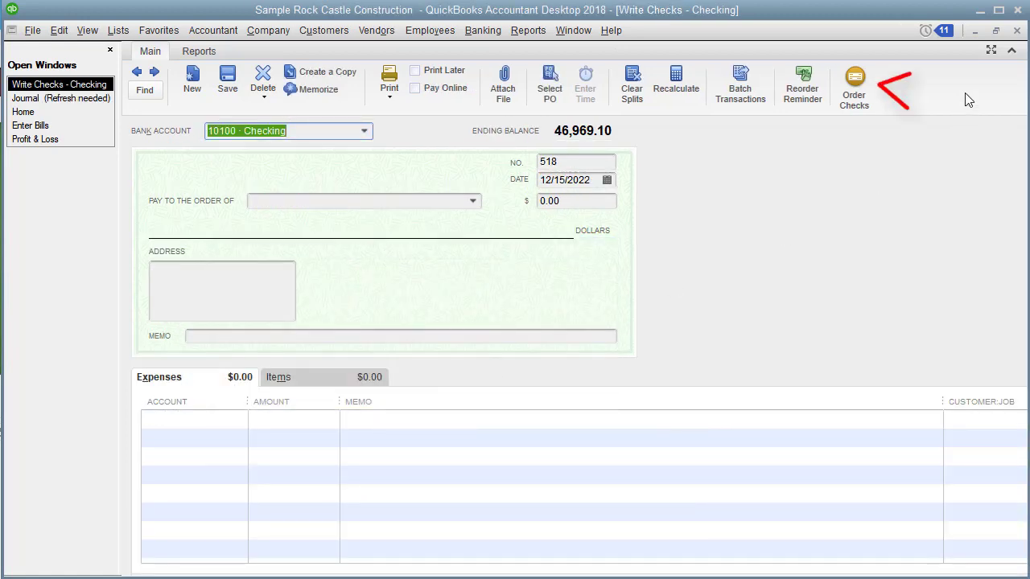
left_click(1017, 32)
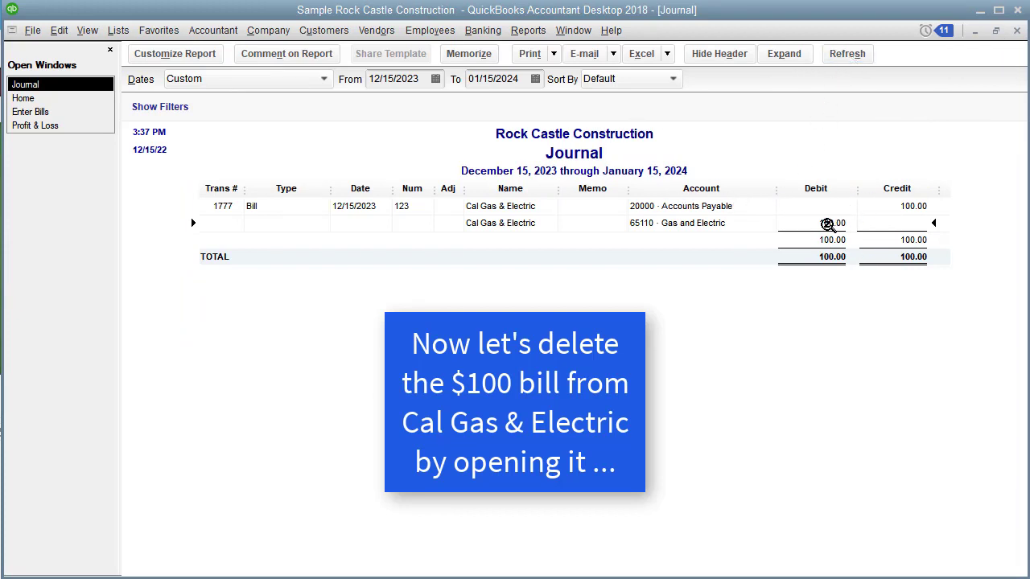
- Open Cal Gas & Electric bill 123 from the Journal, delete it and close the blank bill form
double_click(701, 223)
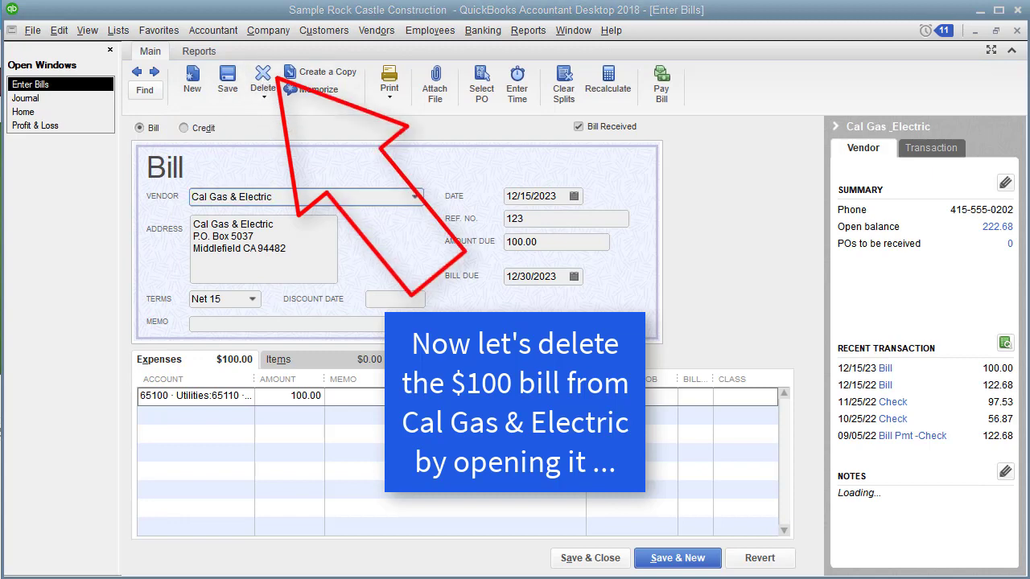
left_click(263, 78)
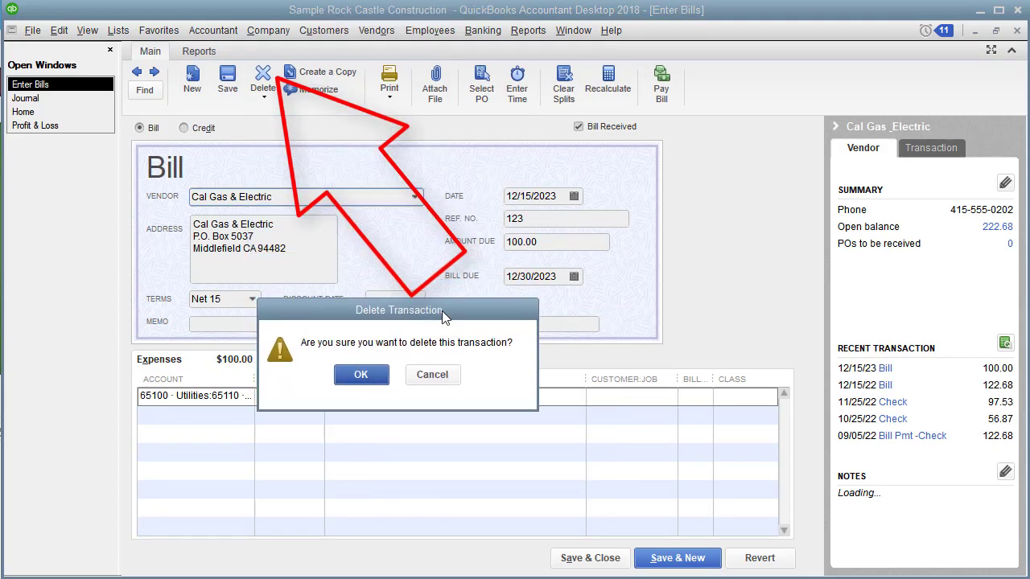
left_click(370, 384)
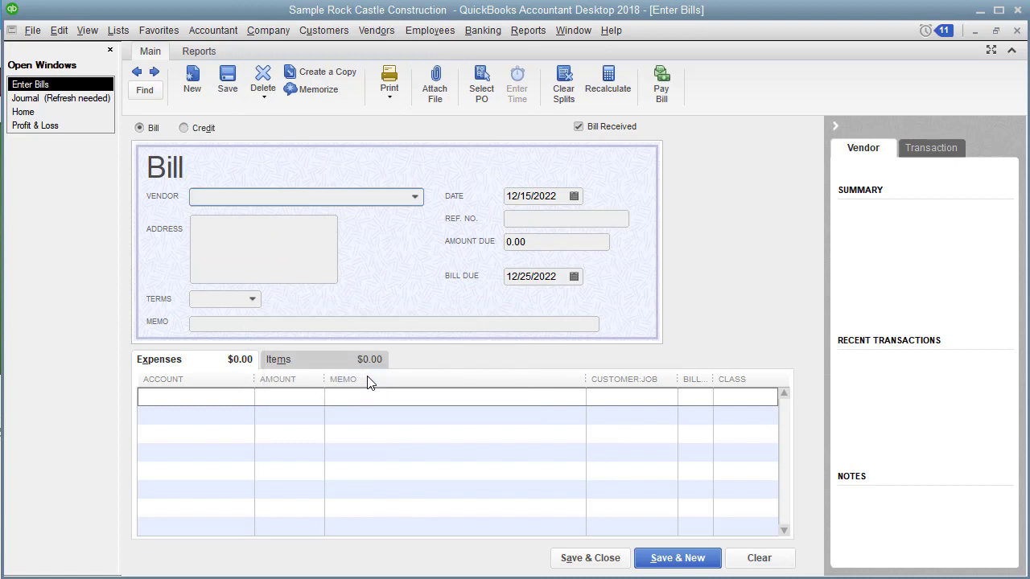
left_click(1017, 30)
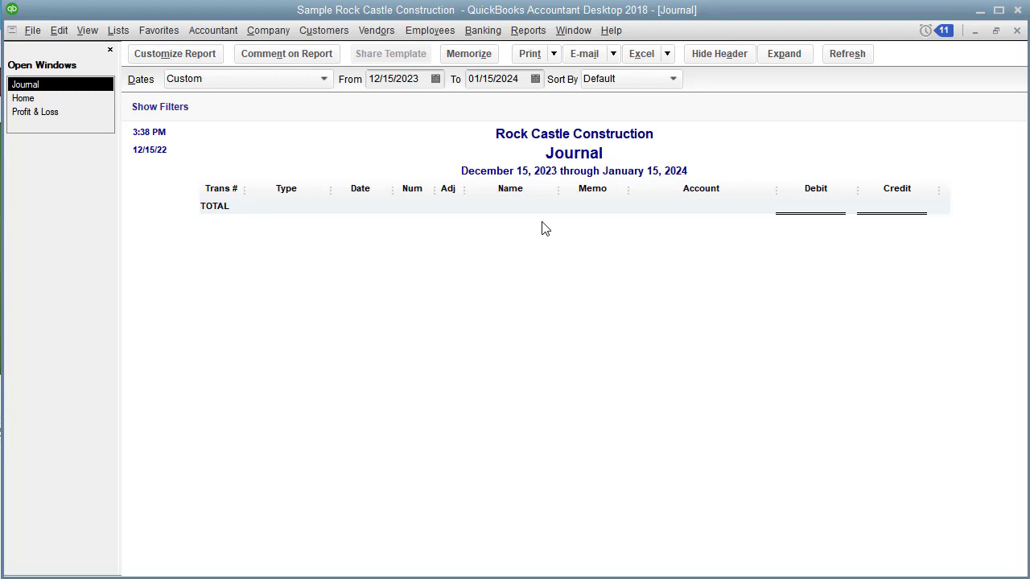
- Close the Home page and reopen it
left_click(24, 98)
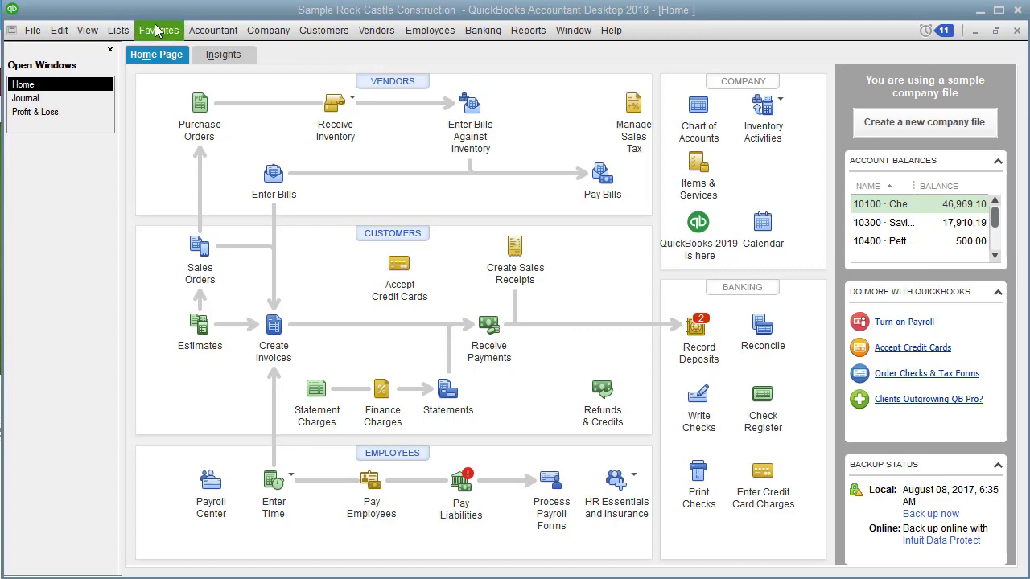
left_click(1017, 33)
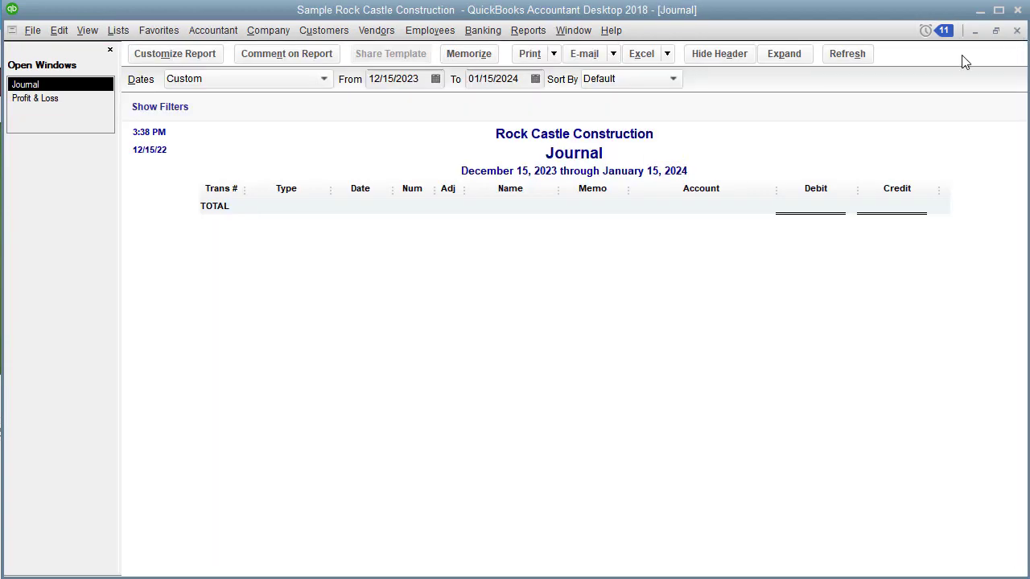
left_click(268, 30)
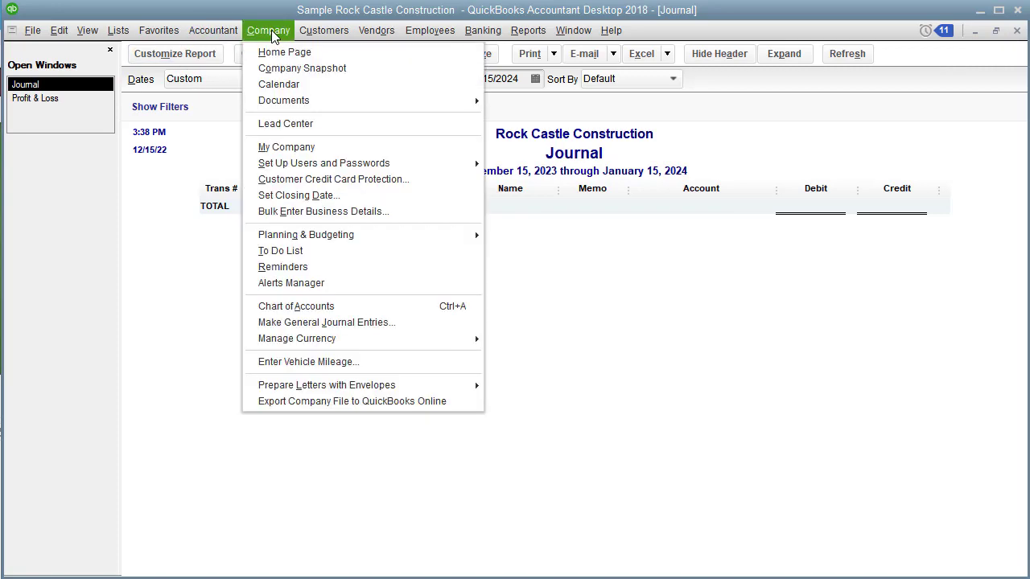
left_click(278, 54)
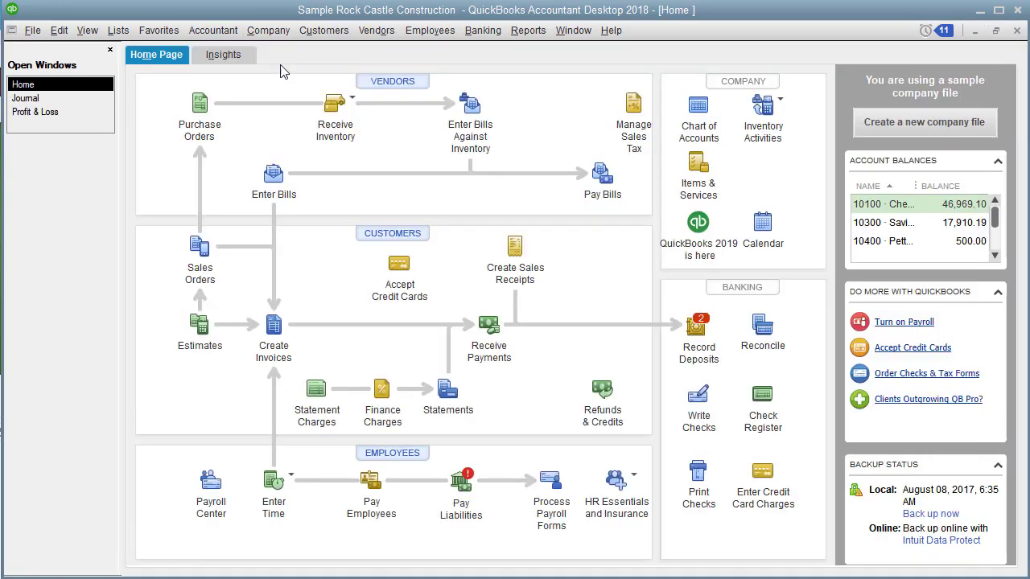